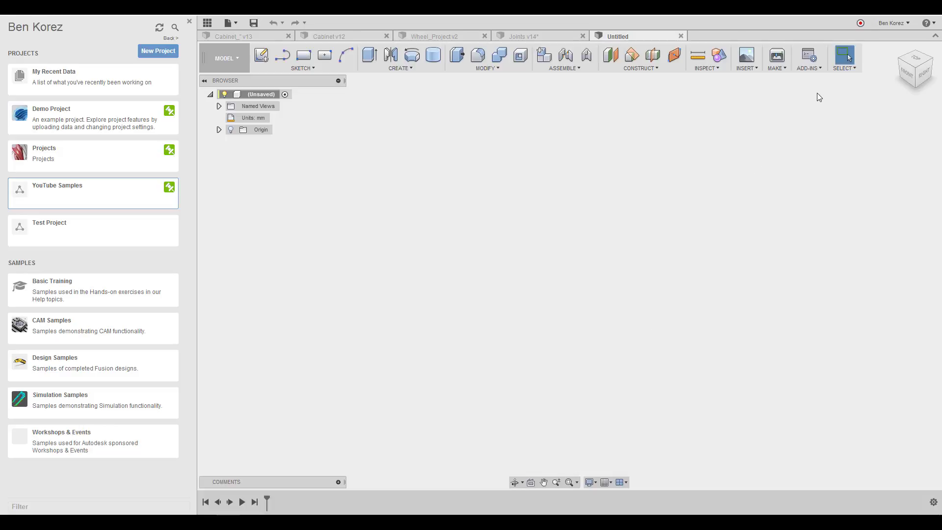
# - Open the preferences, inspect the offline cache time period setting, and close them without changes
pyautogui.click(892, 25)
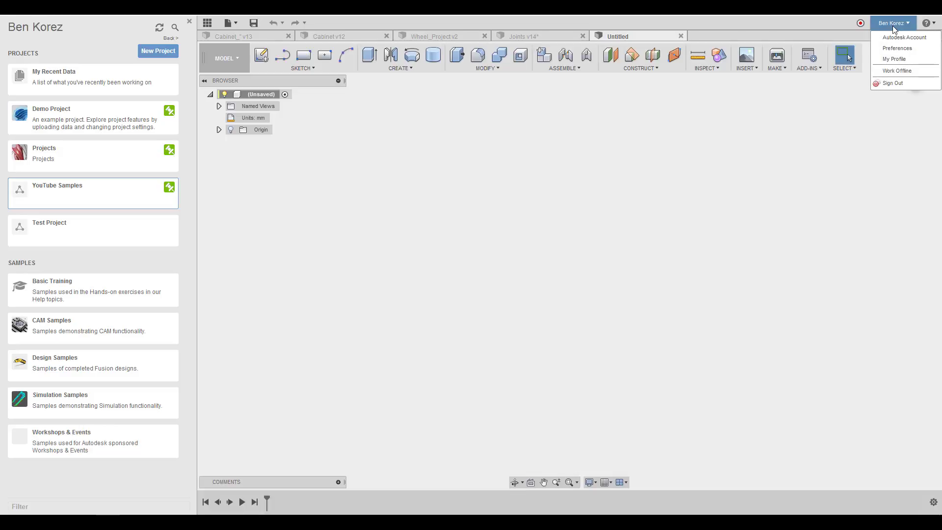
pyautogui.click(891, 47)
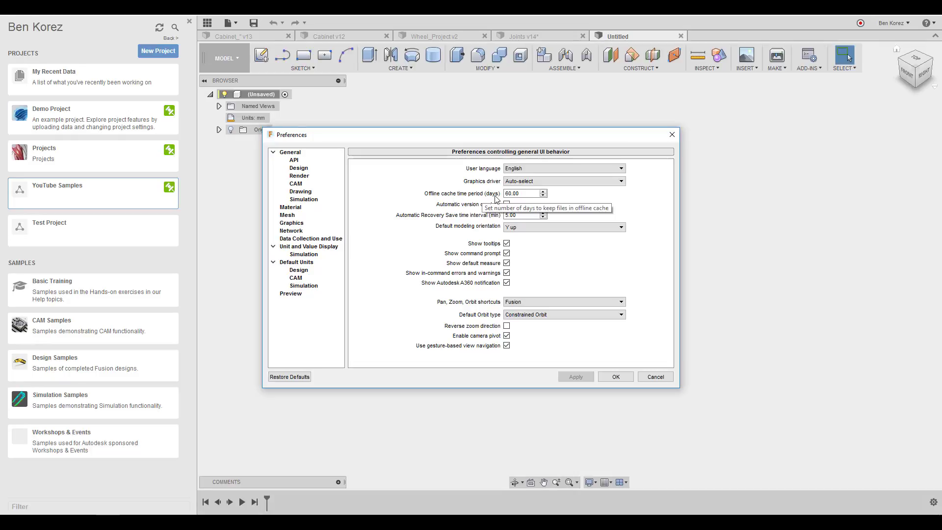
pyautogui.moveTo(521, 194); pyautogui.dragTo(506, 193)
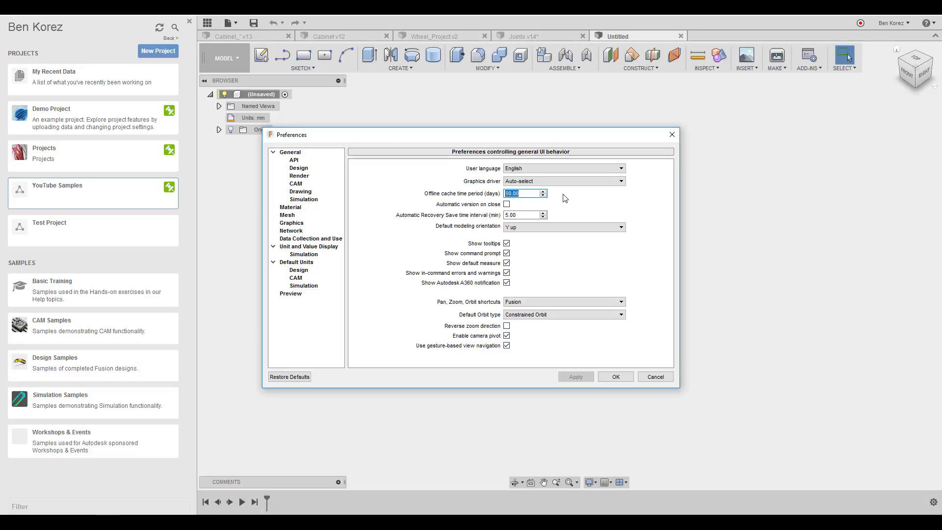
pyautogui.click(657, 377)
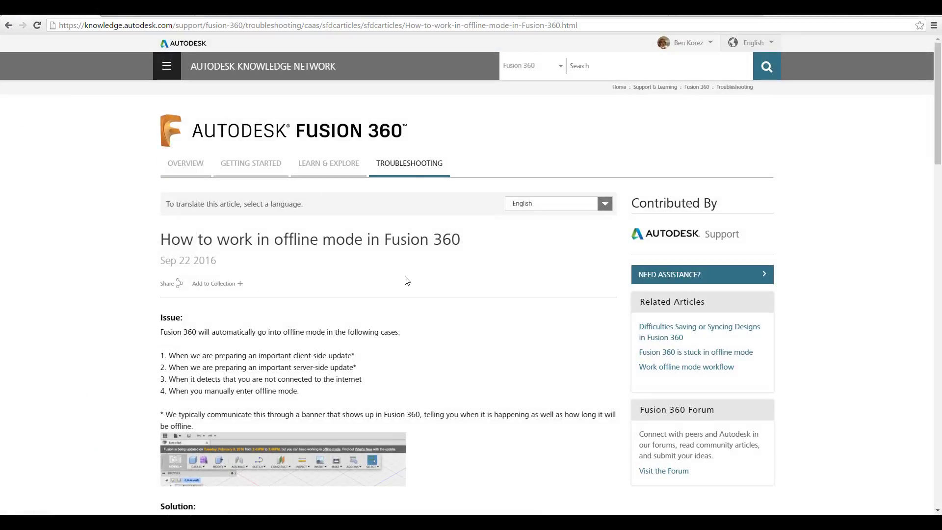
# - Switch to the web browser and read the Autodesk article on working in offline mode in Fusion 360
pyautogui.scroll(-3, 406, 280)
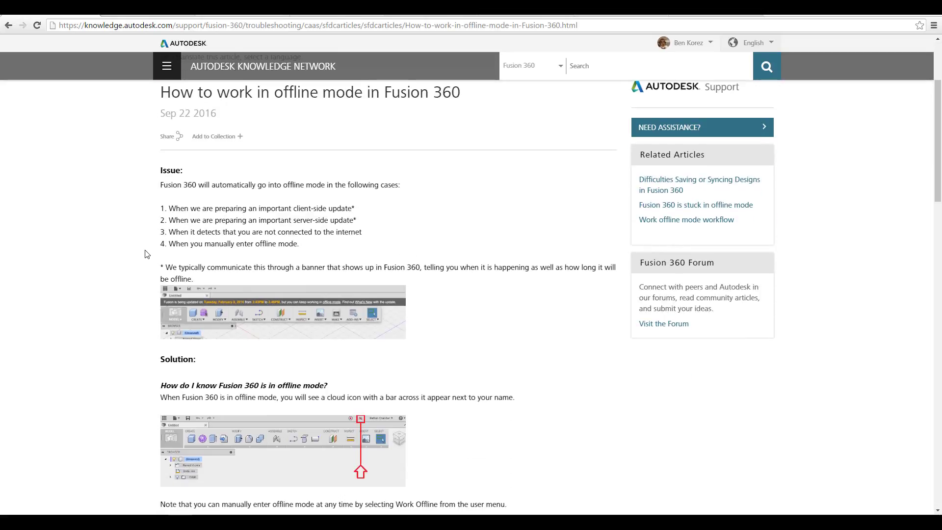
pyautogui.scroll(-10, 146, 254)
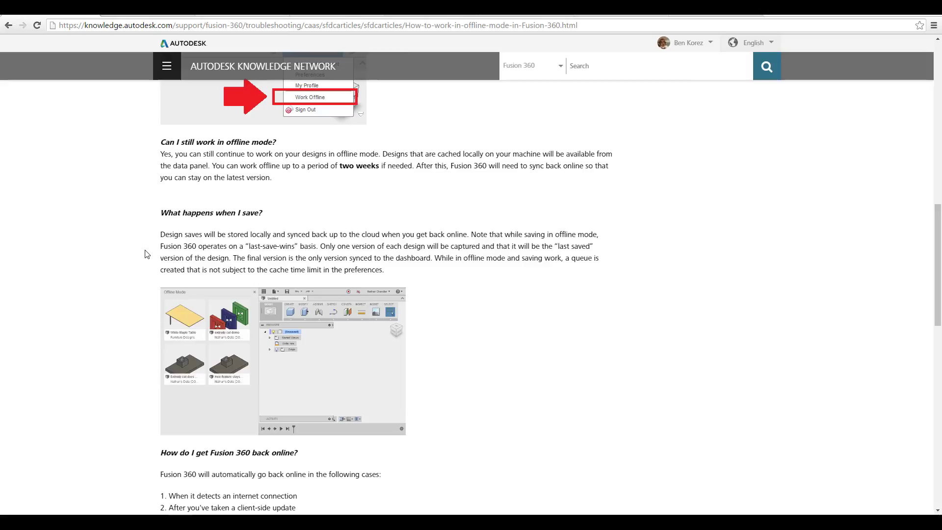
pyautogui.scroll(-2, 145, 254)
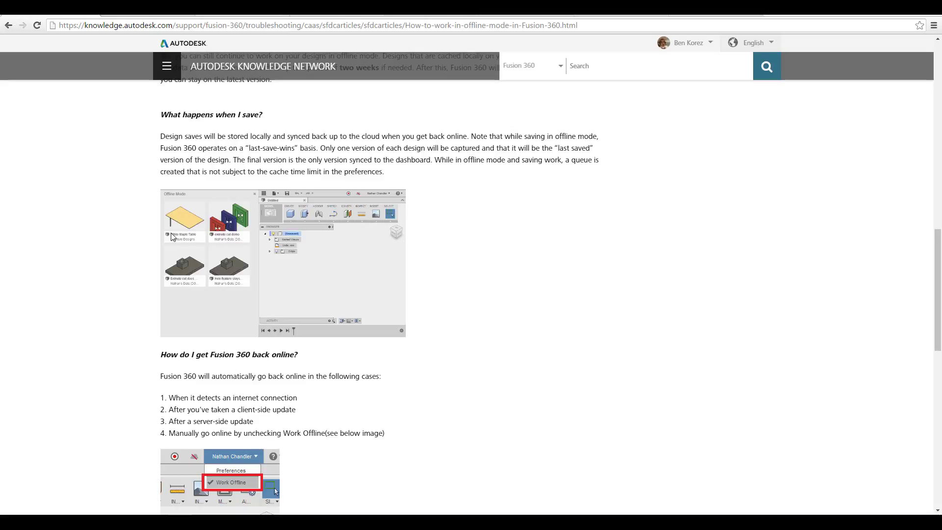
pyautogui.scroll(-6, 171, 237)
pyautogui.scroll(15, 171, 237)
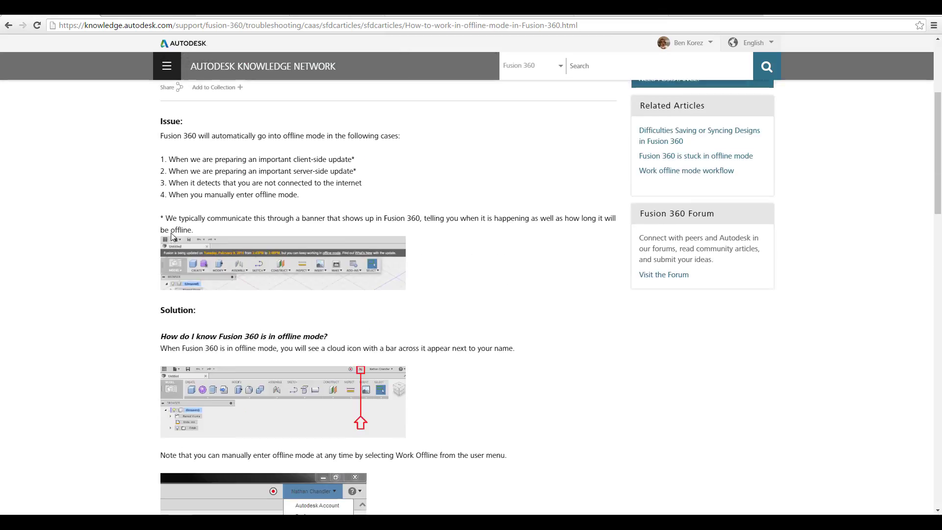
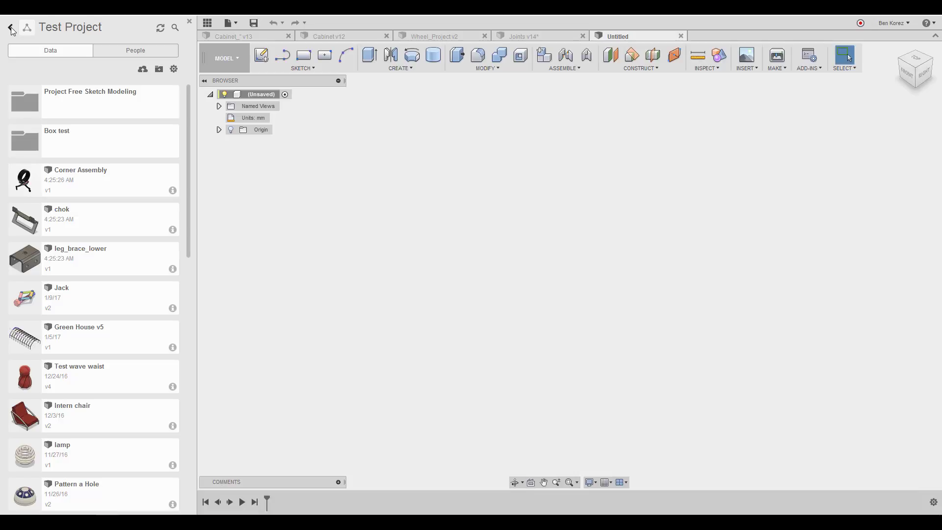
# - Reopen Test Project from the project list and view its file upload options without uploading anything
pyautogui.click(11, 28)
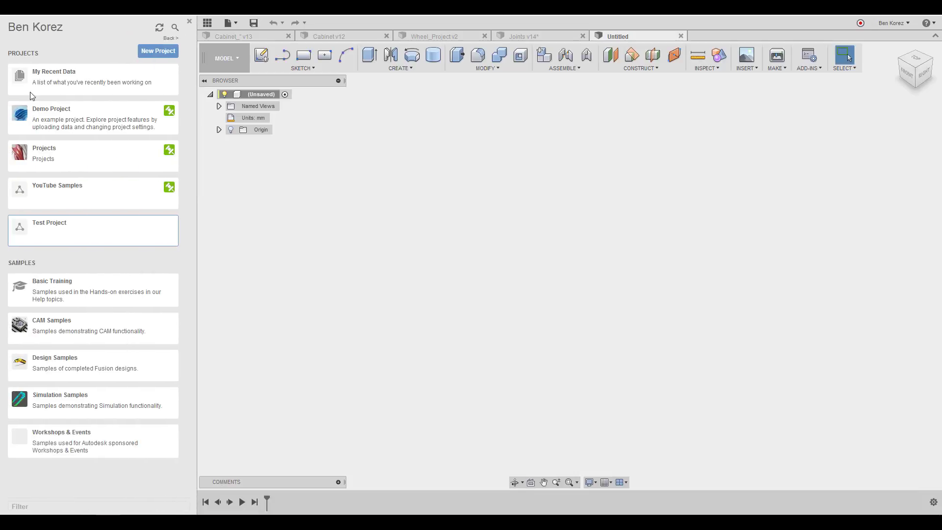
pyautogui.click(93, 237)
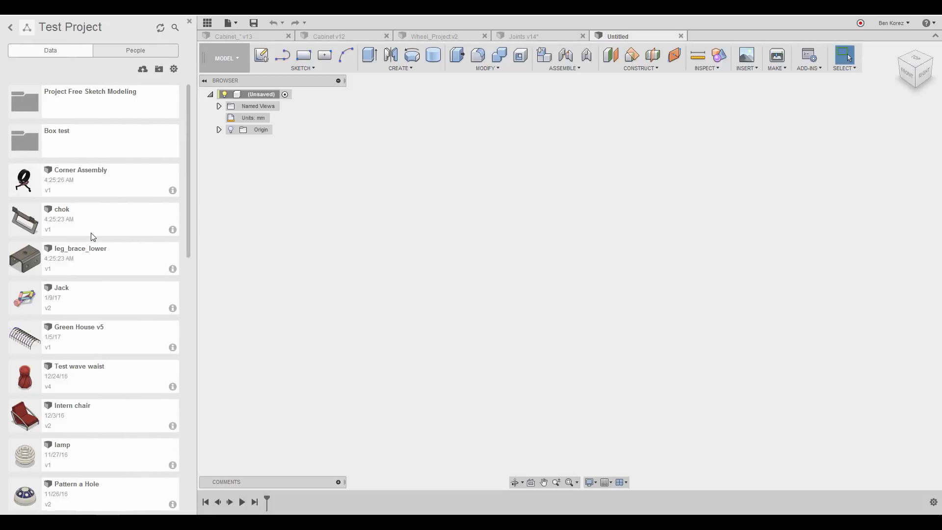
pyautogui.click(143, 70)
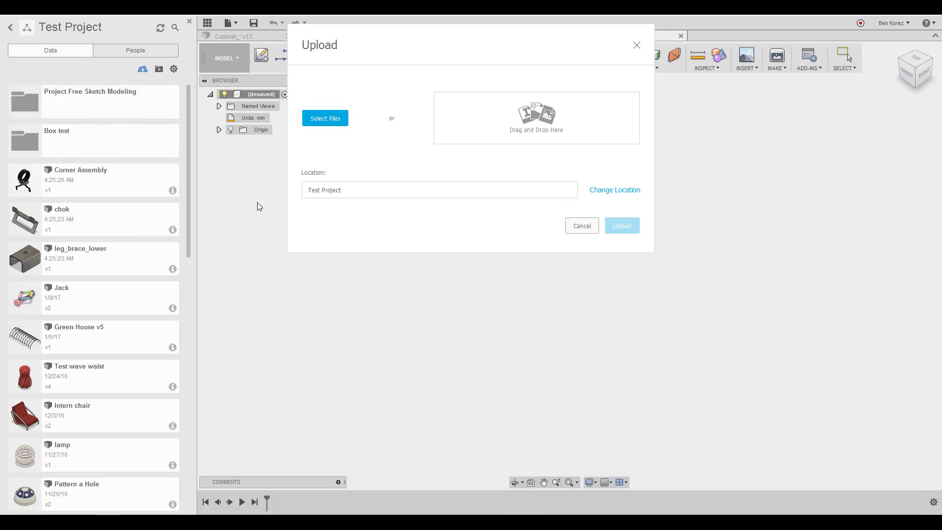
pyautogui.click(578, 228)
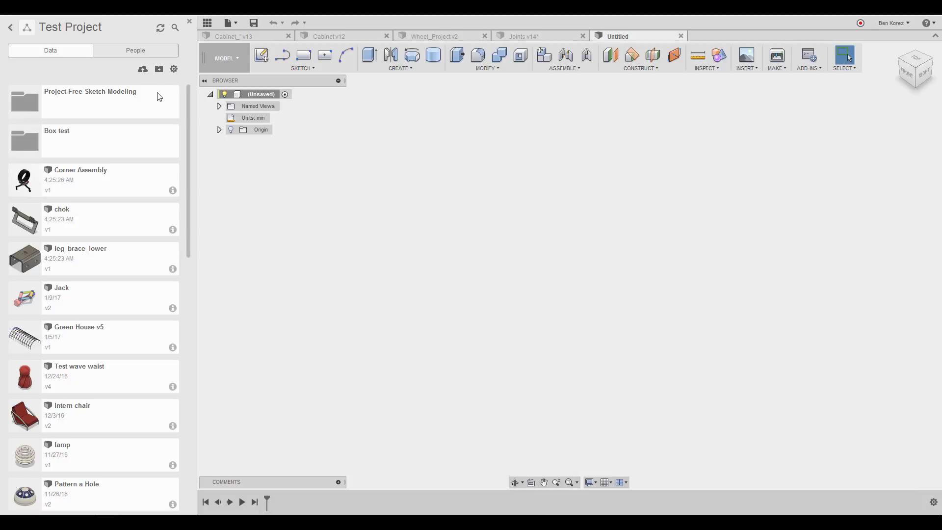
# - Examine the actions available for the Box test folder and the Corner Assembly design in Test Project
pyautogui.click(10, 28)
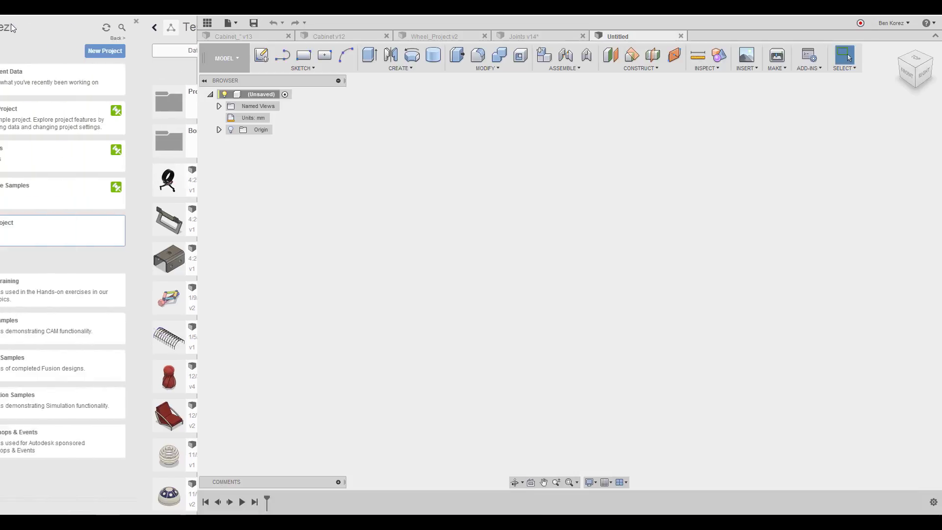
pyautogui.click(75, 234)
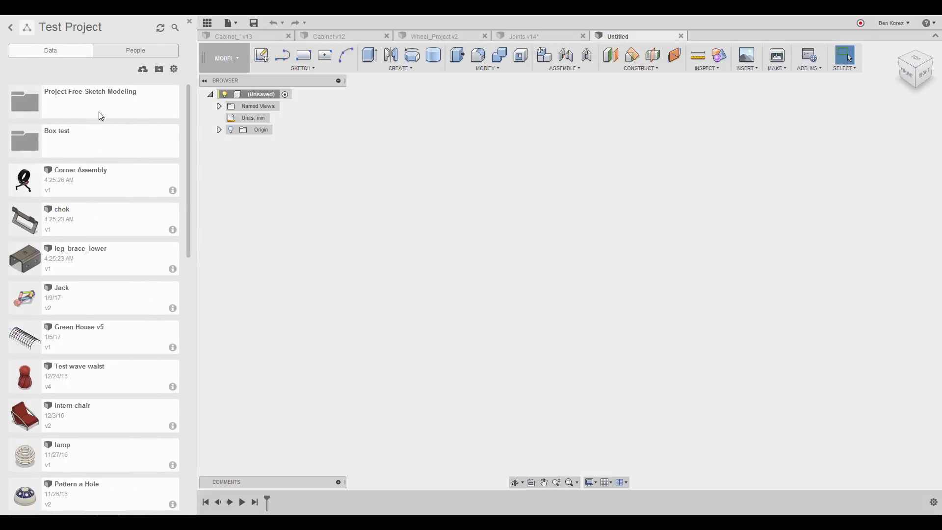
pyautogui.click(10, 28)
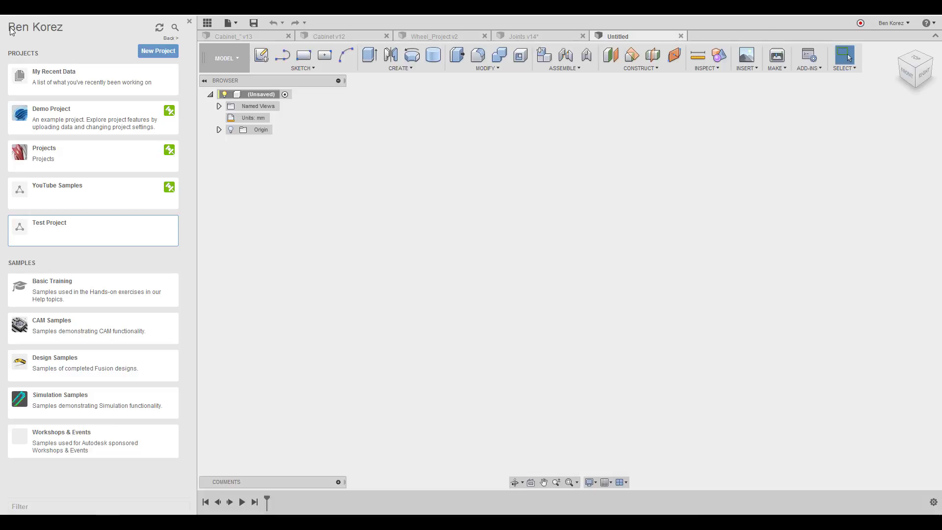
pyautogui.click(131, 232)
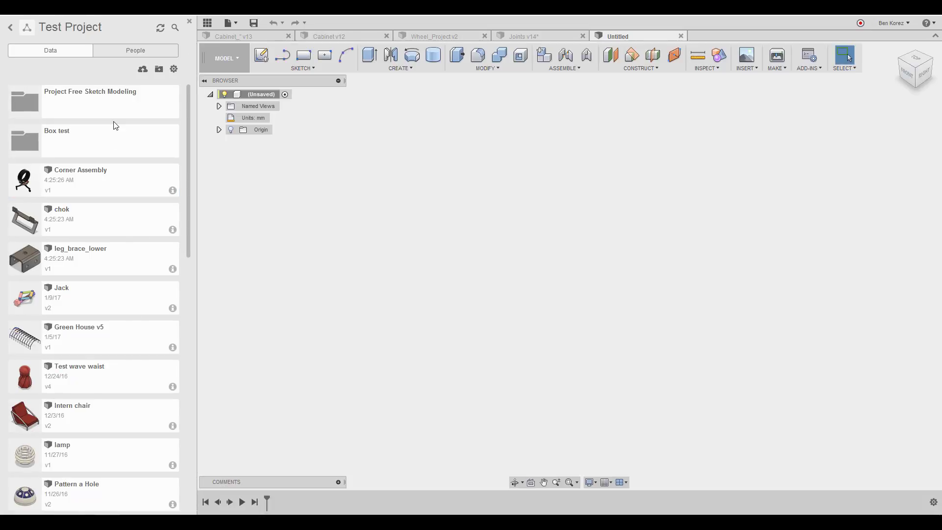
pyautogui.rightClick(114, 145)
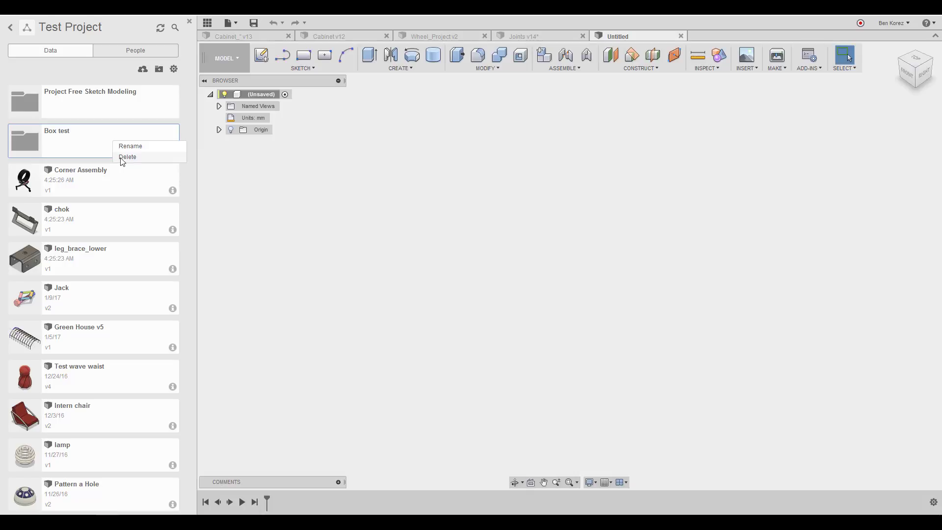
pyautogui.rightClick(102, 180)
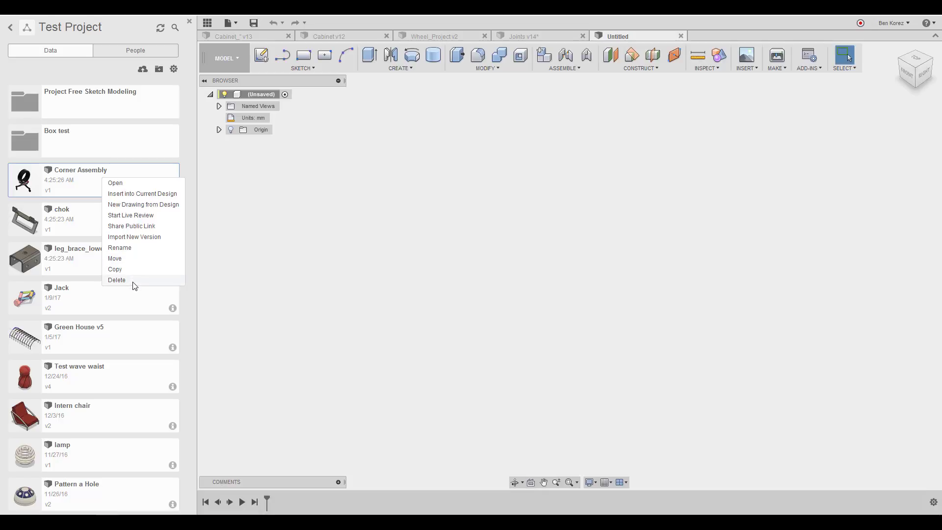
pyautogui.click(91, 215)
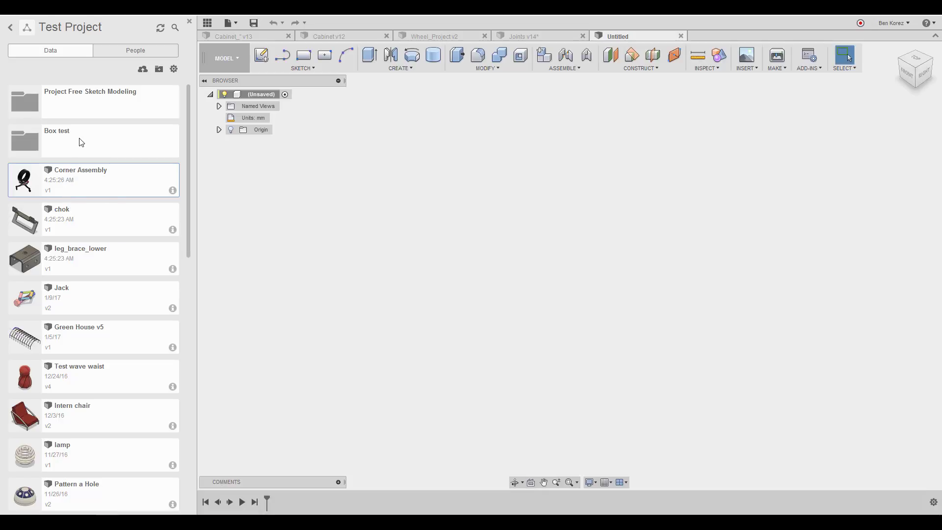
# - Switch from the project list to the Fusion web hub, list all projects and open Test Project
pyautogui.click(11, 28)
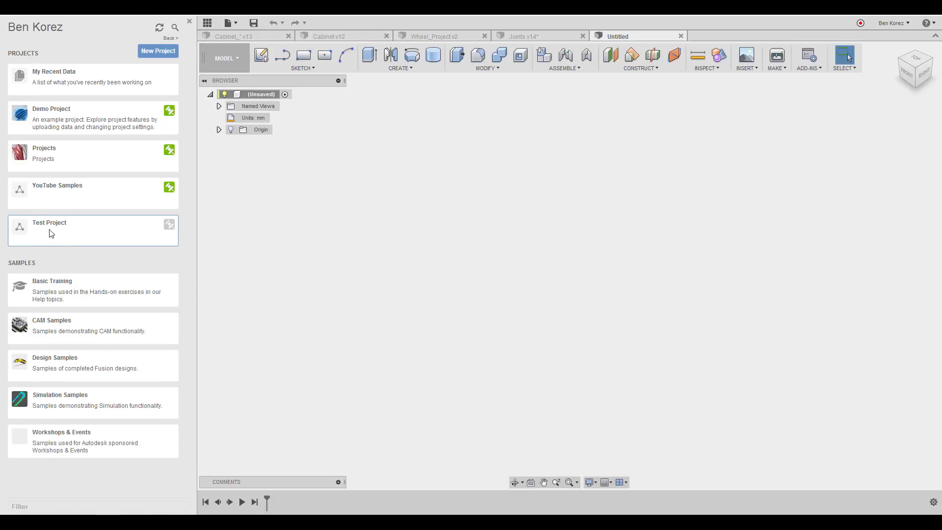
pyautogui.rightClick(51, 234)
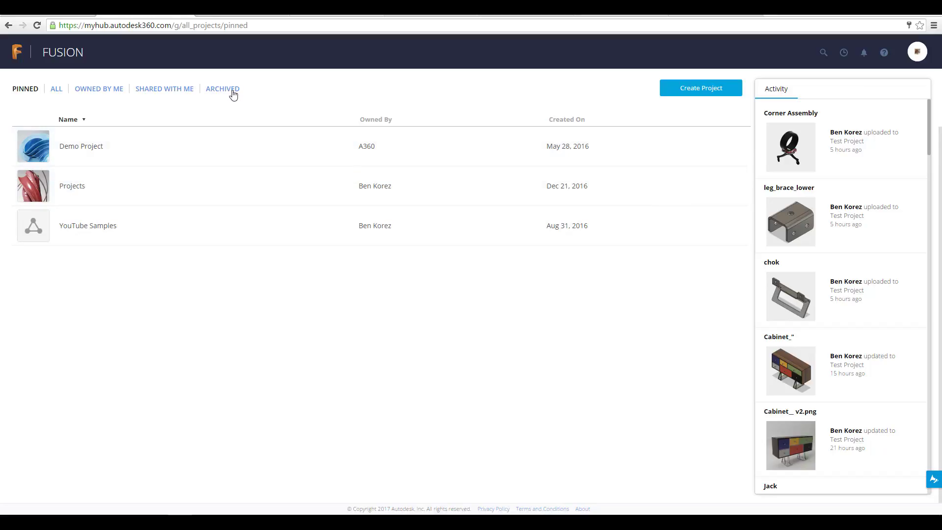
pyautogui.click(55, 90)
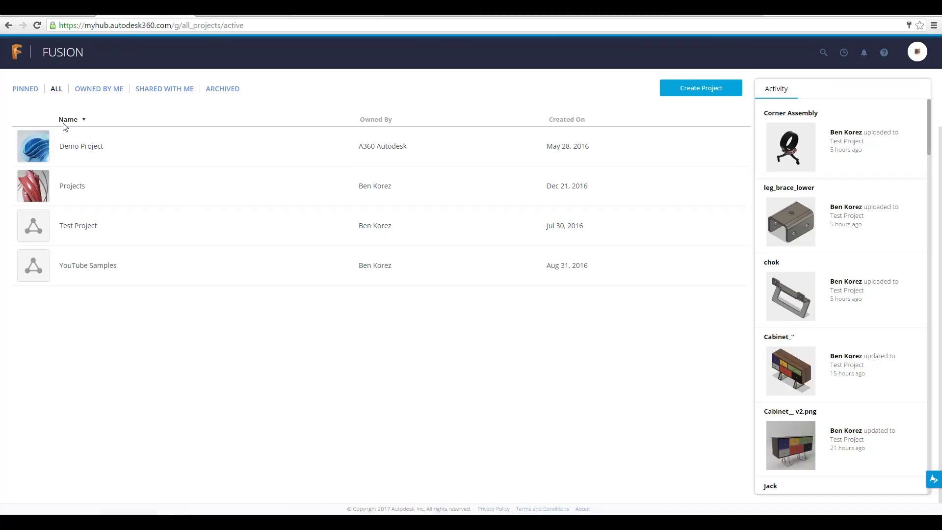
pyautogui.click(95, 233)
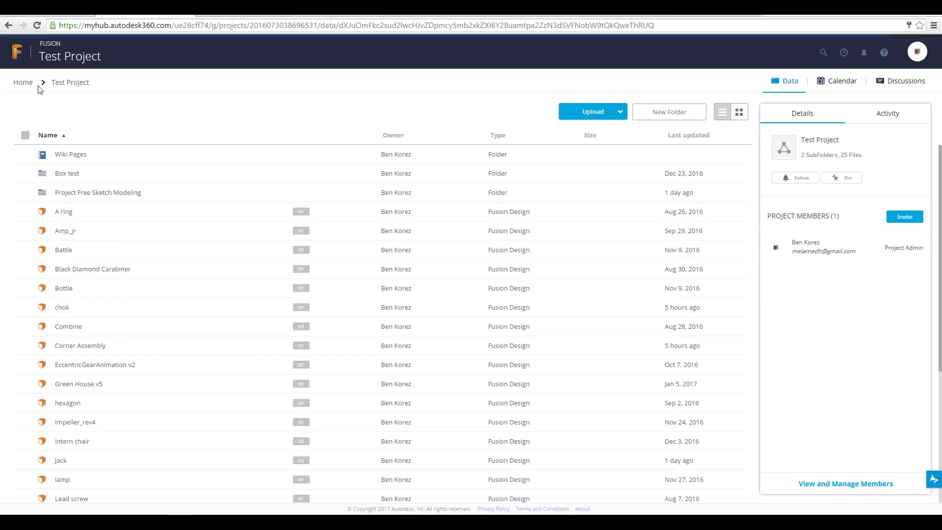
# - Return to the web hub's project overview and view the archived projects with their restore and delete options
pyautogui.click(28, 87)
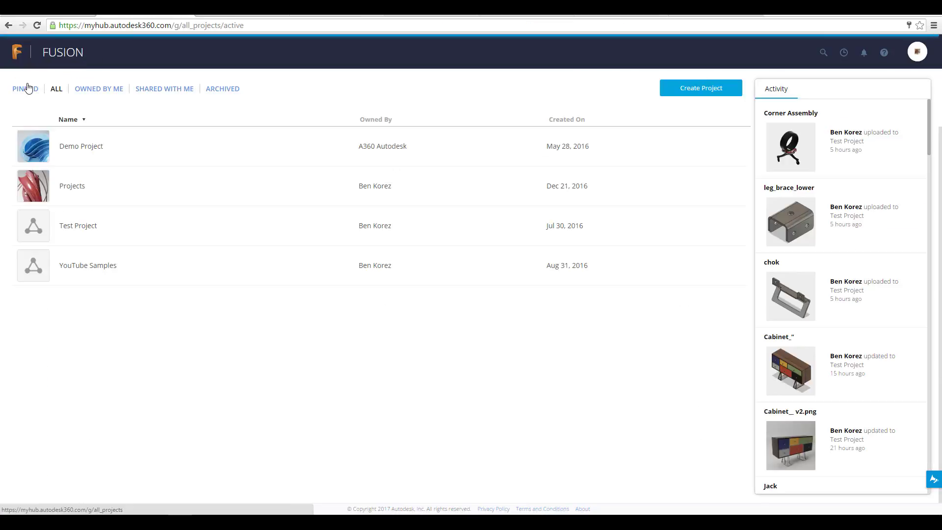
pyautogui.click(219, 90)
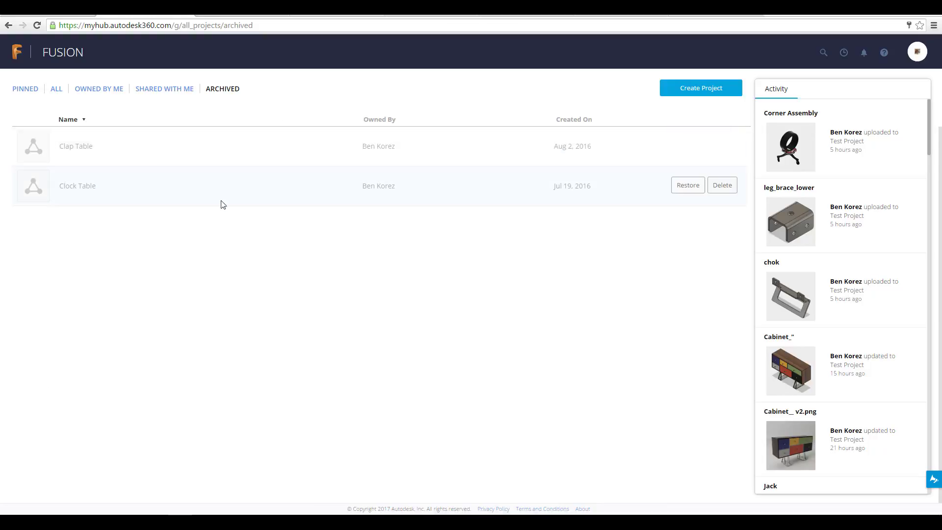
pyautogui.moveTo(539, 172)
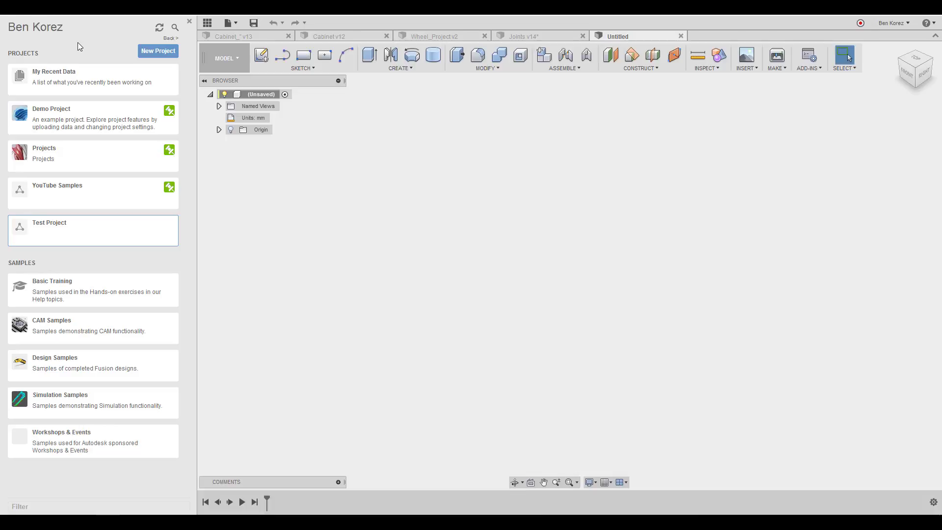
# - Switch back to Fusion 360, open the preferences and review the default modeling orientation choices, keeping Y up
pyautogui.click(899, 27)
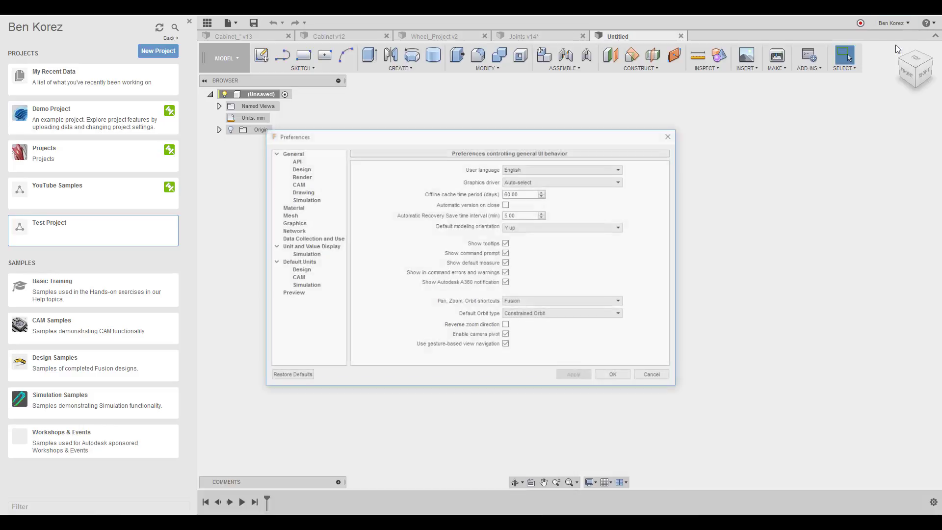
pyautogui.moveTo(451, 133); pyautogui.dragTo(486, 93)
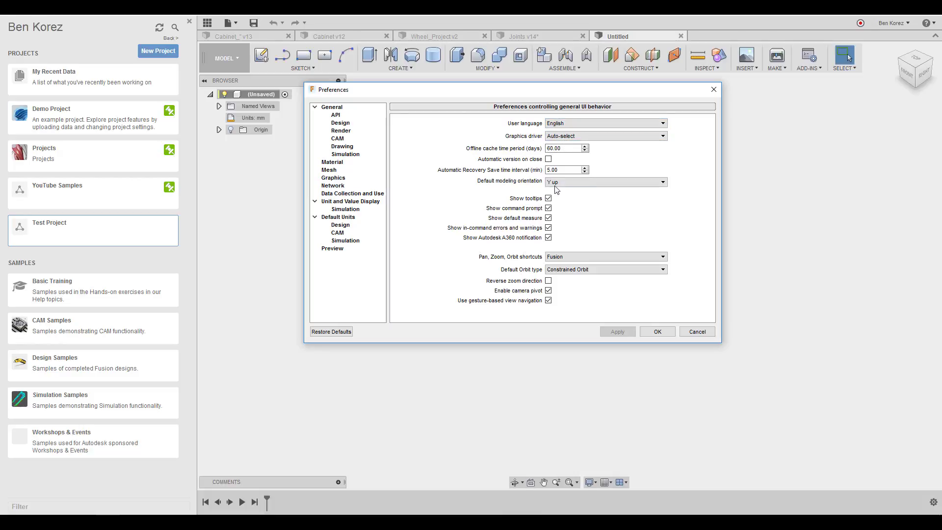
pyautogui.click(627, 188)
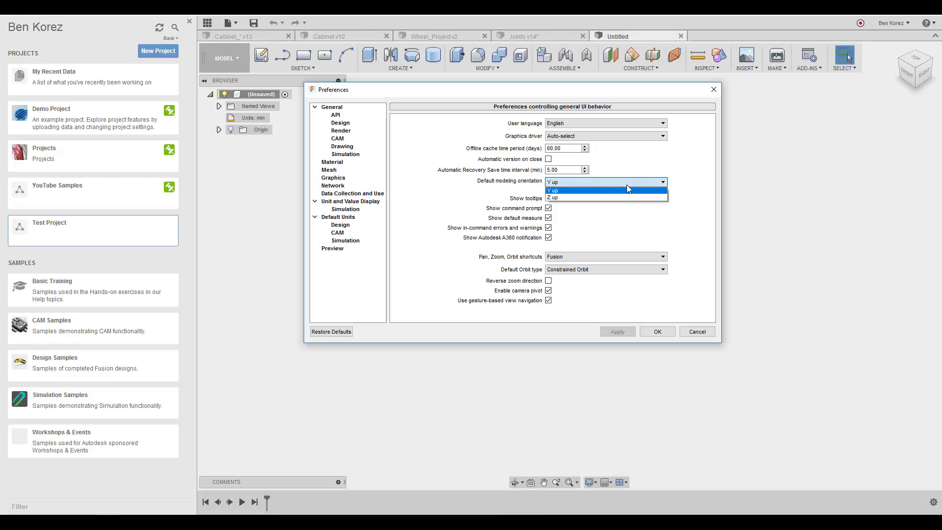
pyautogui.click(567, 182)
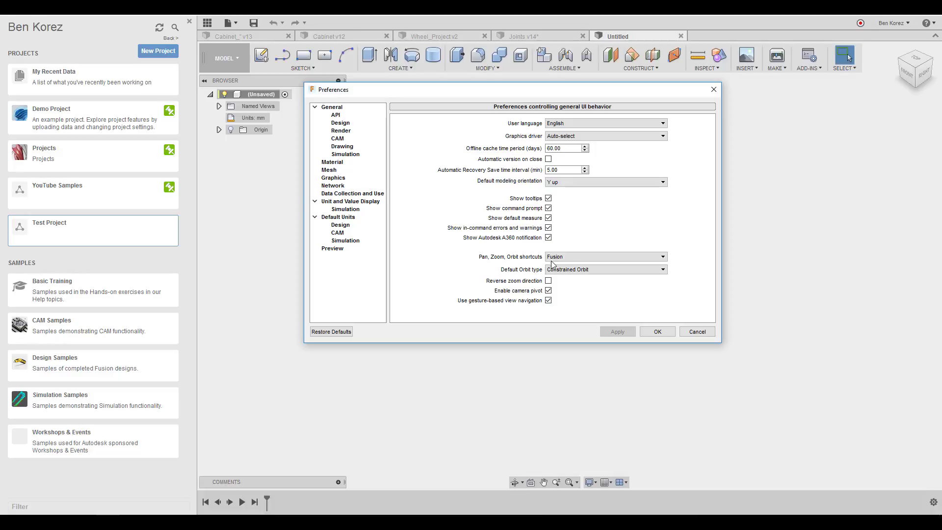
# - Review the Pan, Zoom, Orbit shortcut presets and the camera pivot setting in the general preferences
pyautogui.click(582, 256)
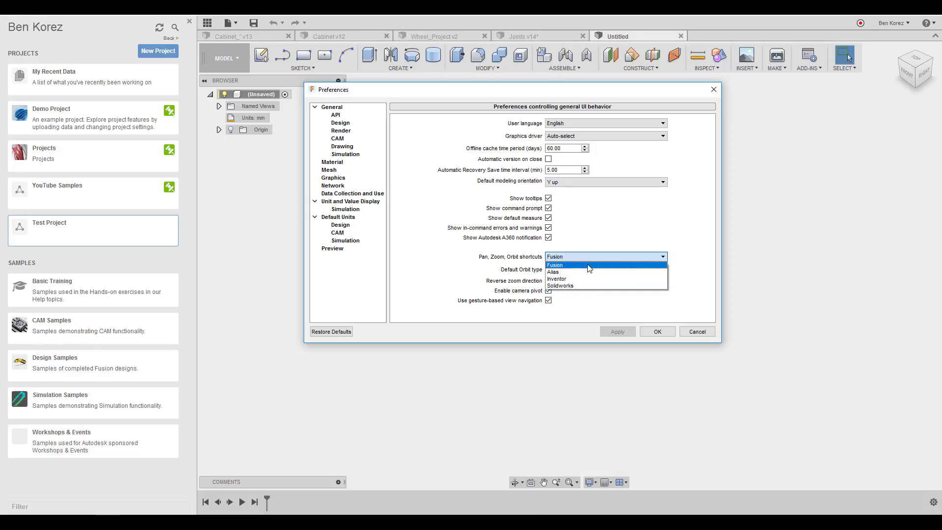
pyautogui.click(645, 220)
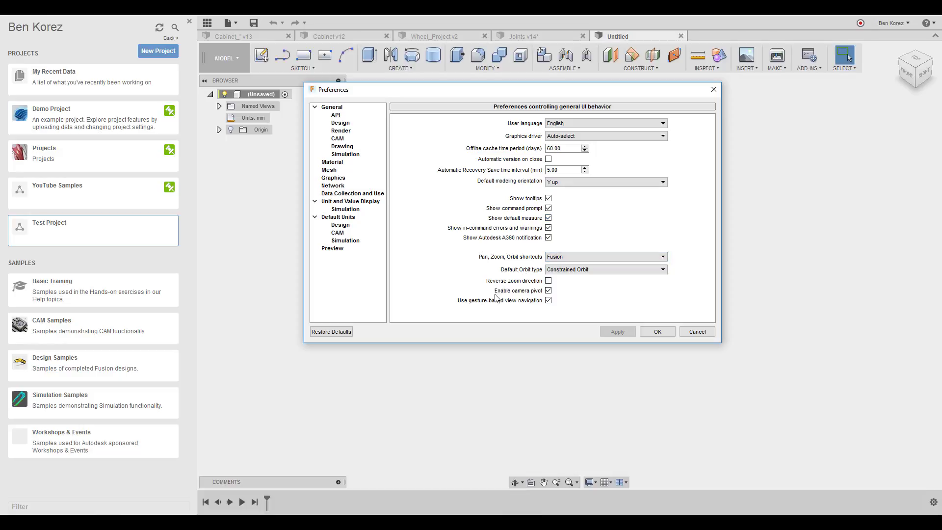
pyautogui.click(547, 289)
# - Review the Design, Render, Drawing, Simulation, Material and Mesh preferences
pyautogui.click(339, 124)
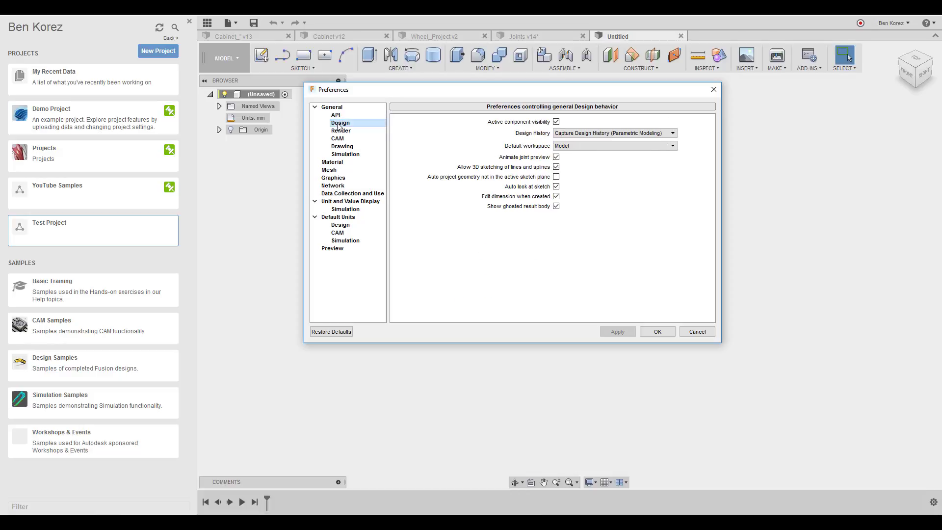
pyautogui.click(340, 131)
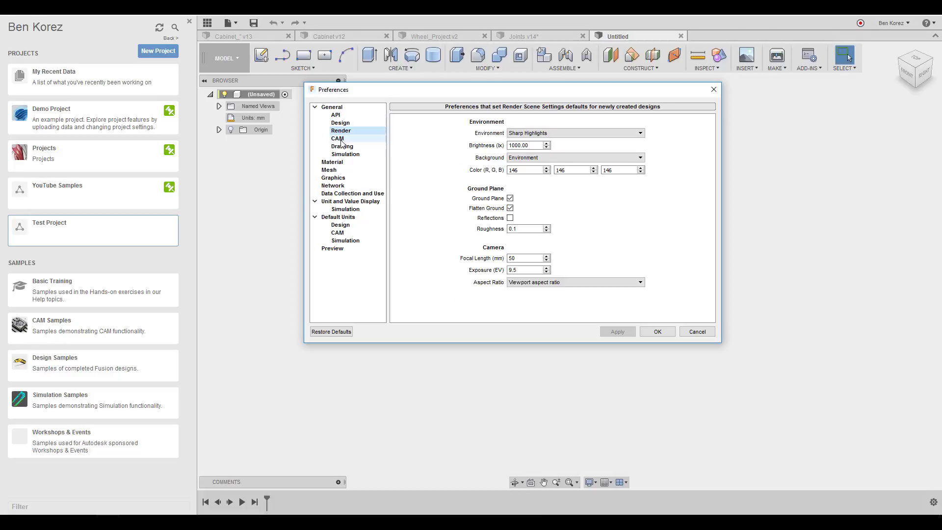
pyautogui.click(343, 147)
pyautogui.click(345, 155)
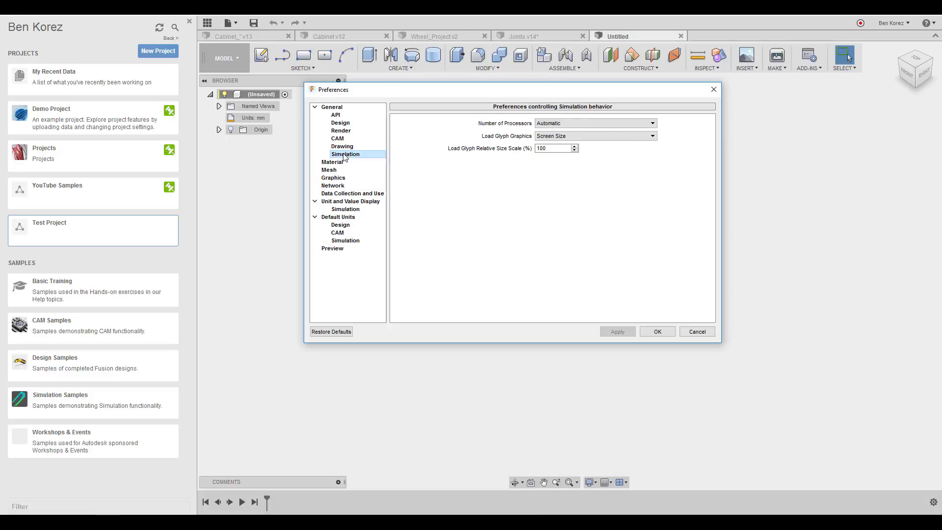
pyautogui.click(344, 162)
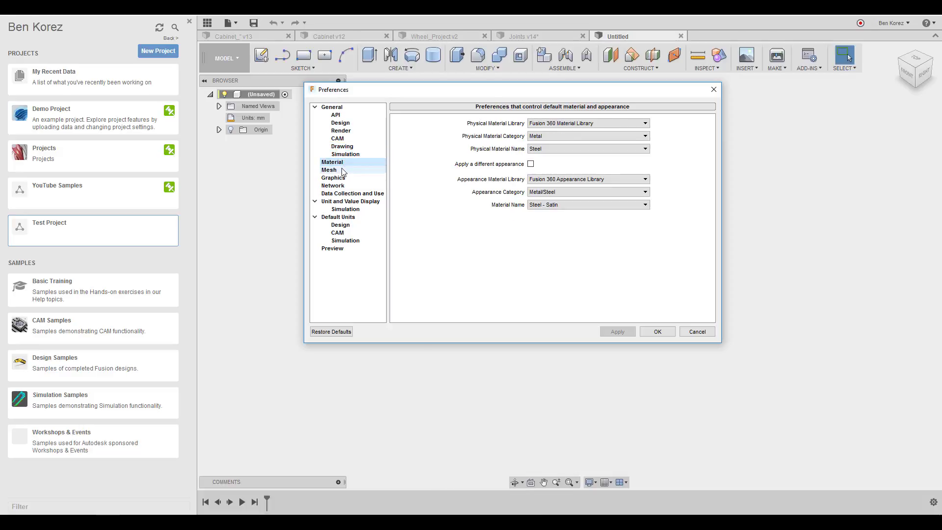
pyautogui.click(343, 171)
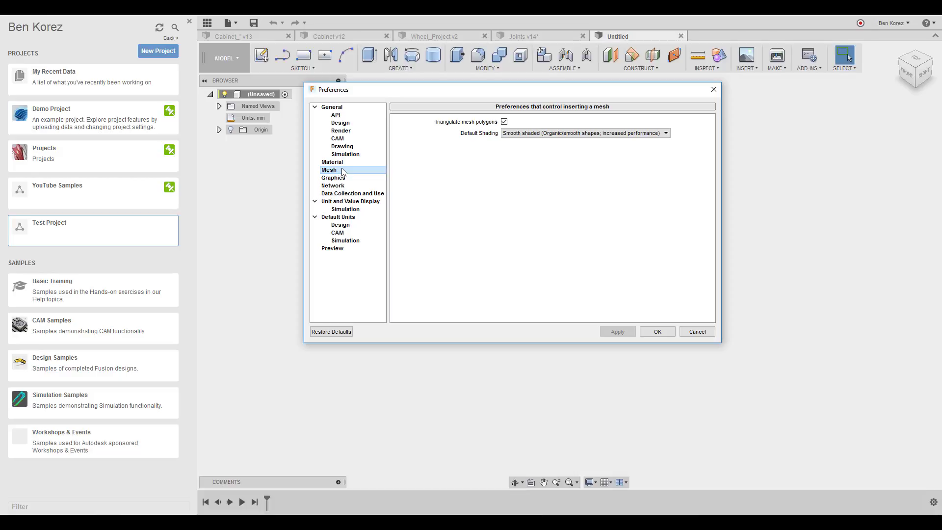
# - Examine the preview functionality options in the preferences, from sketch constraint coloring to advanced simulation study types
pyautogui.click(333, 249)
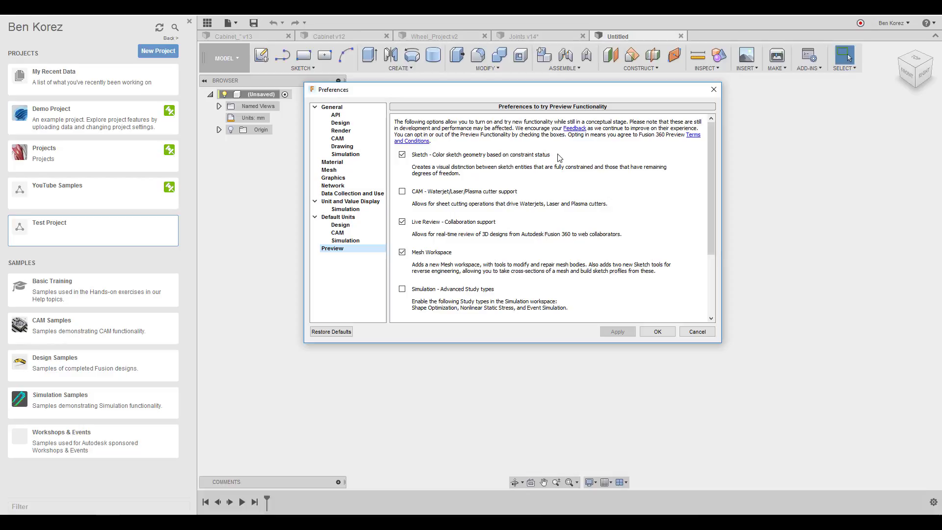
pyautogui.scroll(-1, 432, 236)
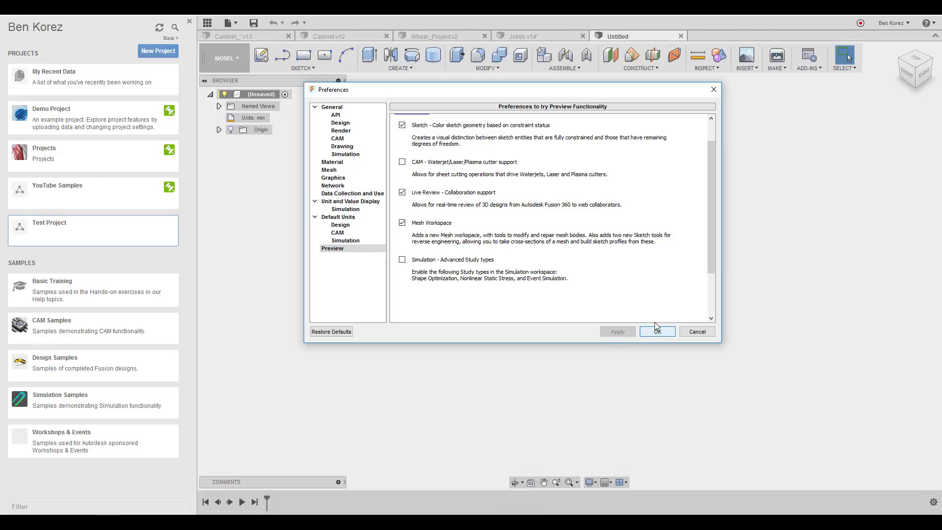
pyautogui.click(695, 333)
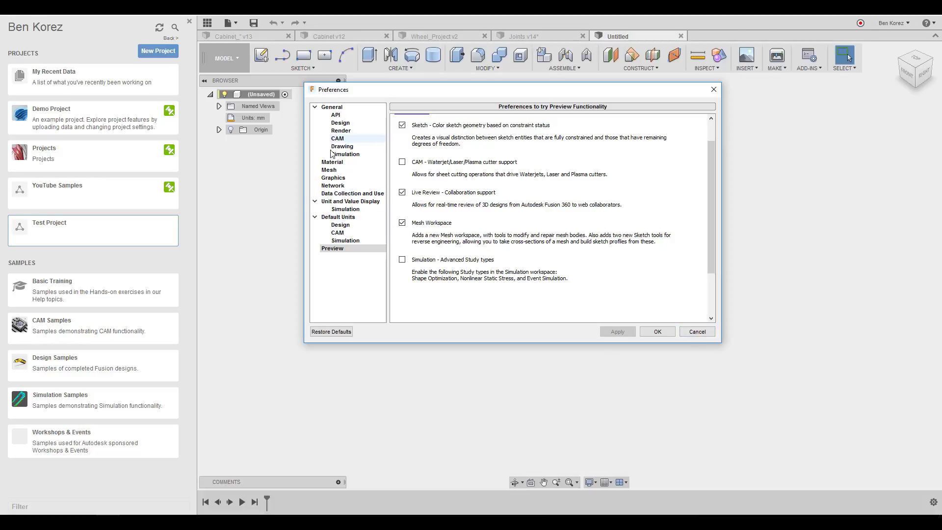
# - Review the data collection, simulation value display and default Design, CAM and Simulation units, and close the preferences without changes
pyautogui.click(333, 195)
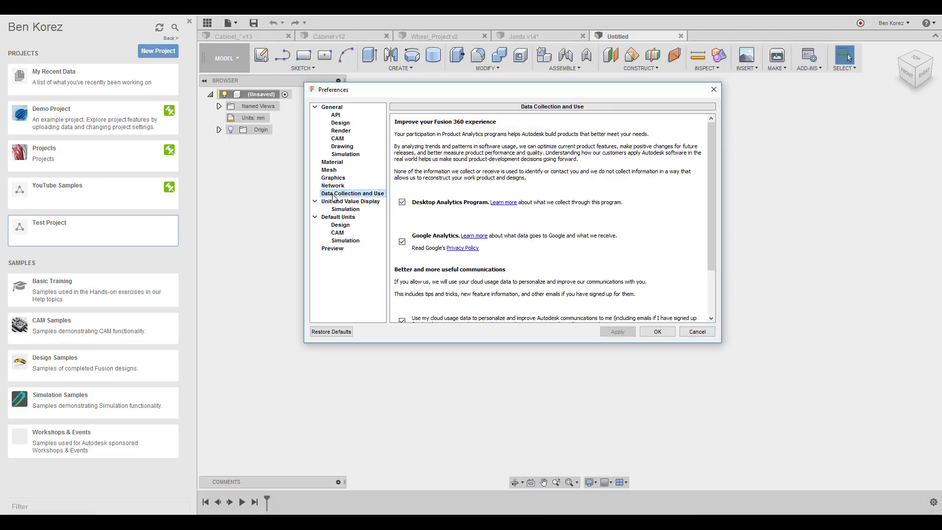
pyautogui.click(343, 209)
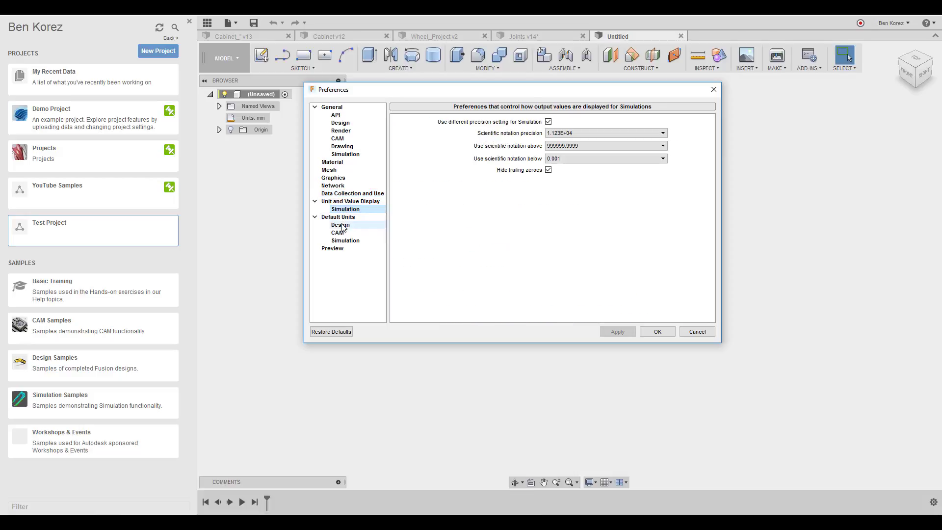
pyautogui.click(341, 225)
pyautogui.click(340, 232)
pyautogui.click(344, 240)
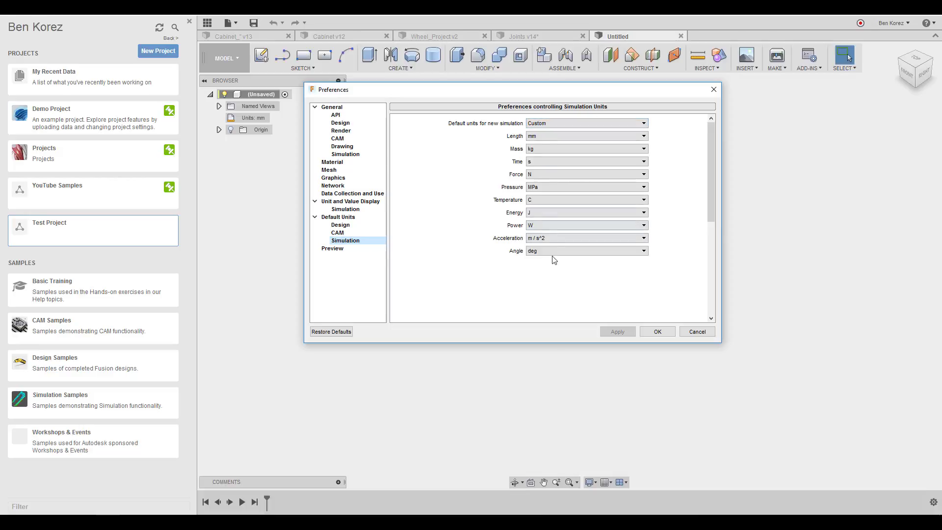
pyautogui.click(694, 336)
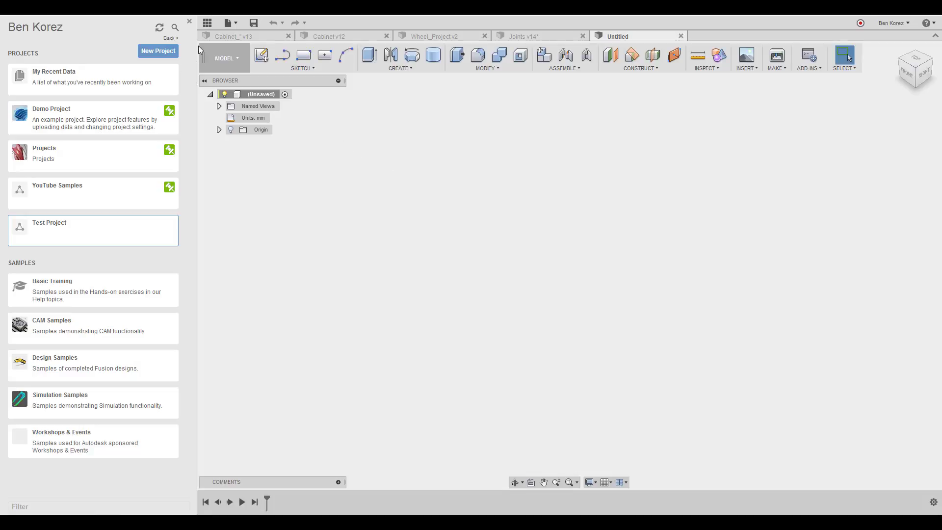
# - Hide the data panel and look through the Assemble and Sketch commands, including the arc types
pyautogui.click(189, 22)
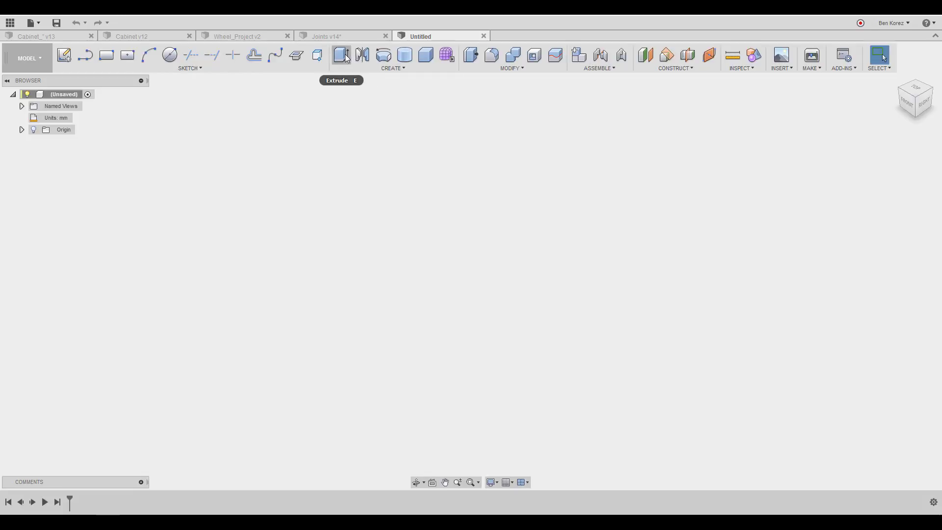
pyautogui.click(499, 69)
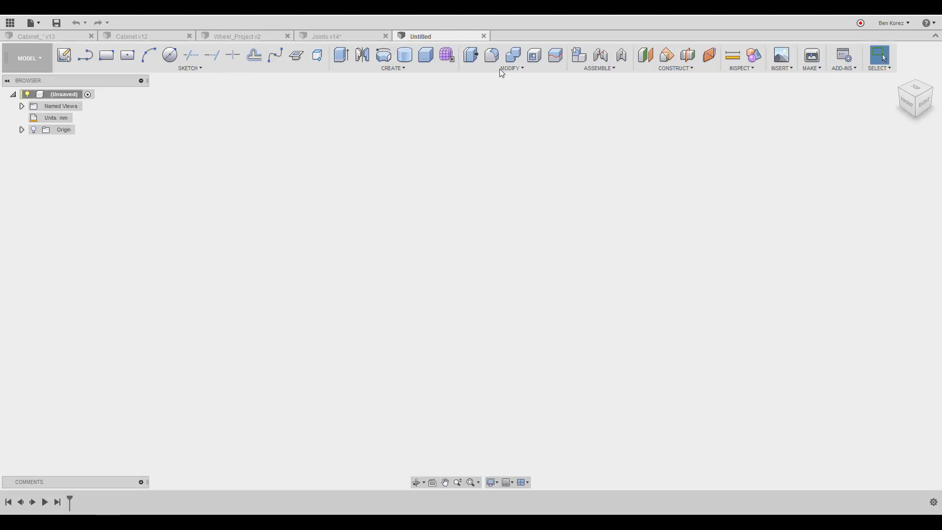
pyautogui.click(595, 67)
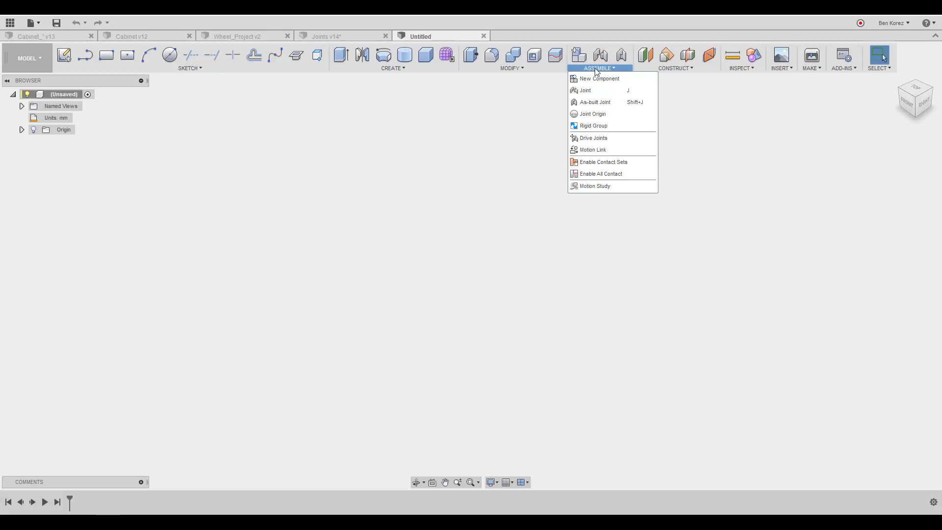
pyautogui.click(595, 68)
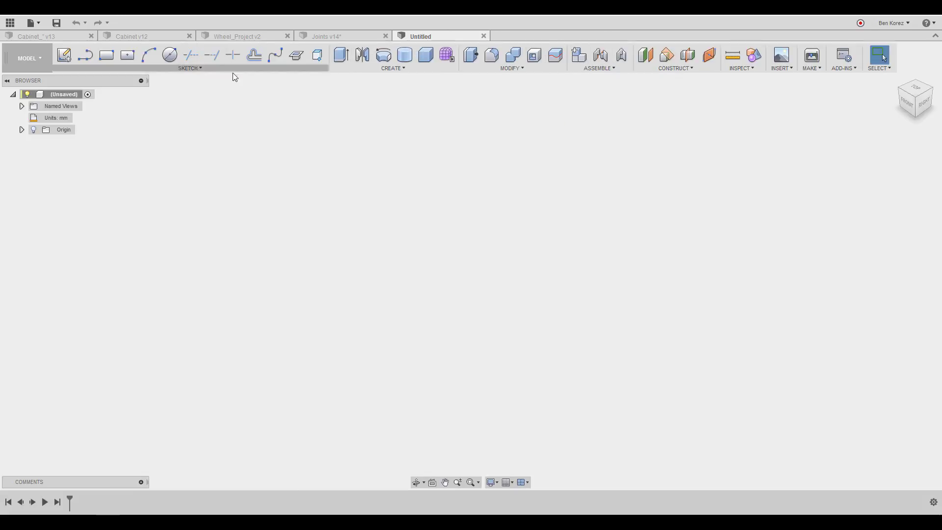
pyautogui.click(191, 69)
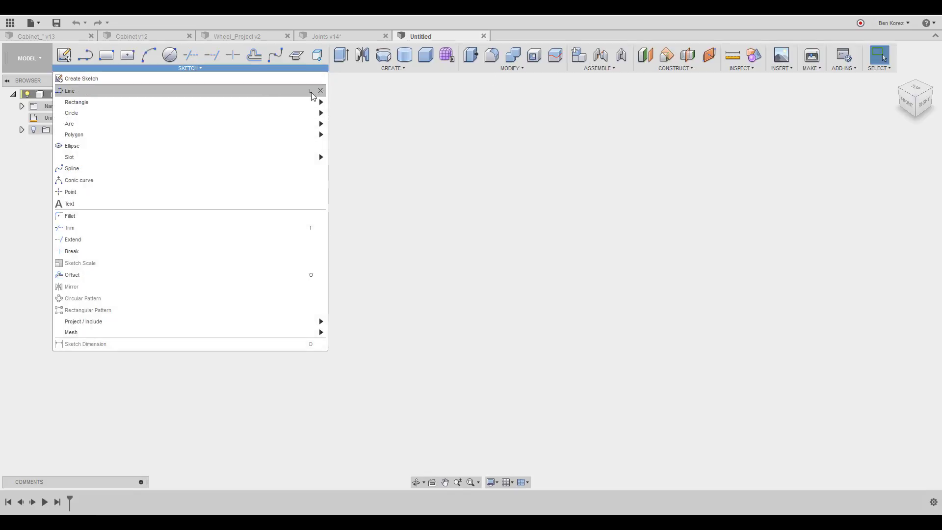
pyautogui.moveTo(309, 127)
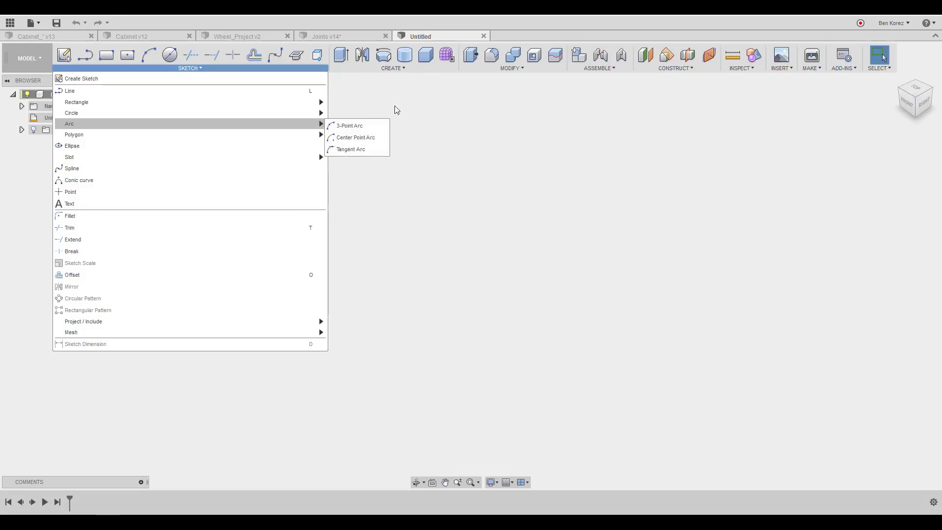
# - Pin Loft to the Create group's quick-access icons and remove the whole Create group from the toolbar
pyautogui.click(396, 70)
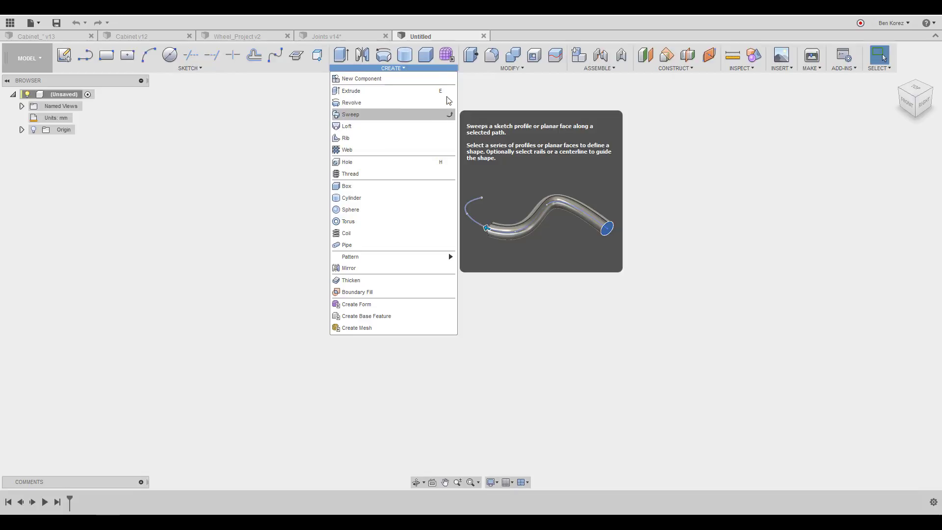
pyautogui.click(451, 128)
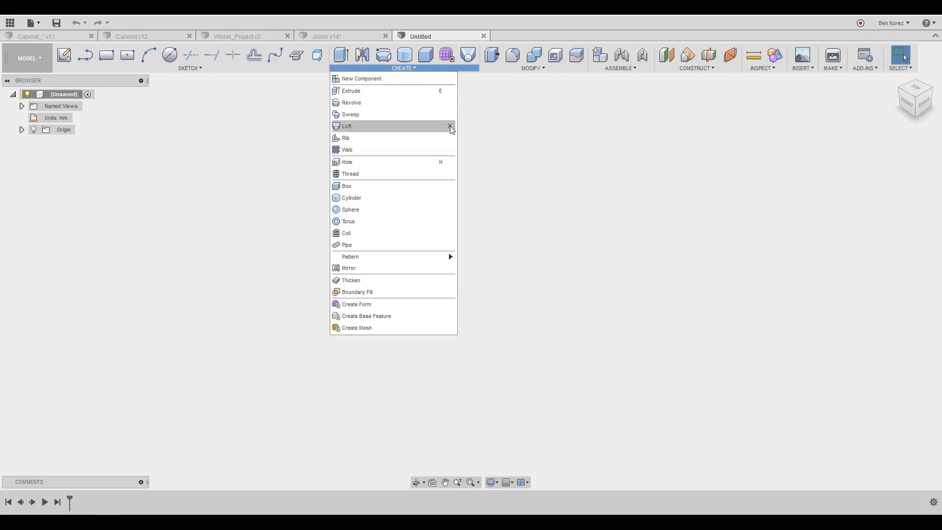
pyautogui.rightClick(474, 56)
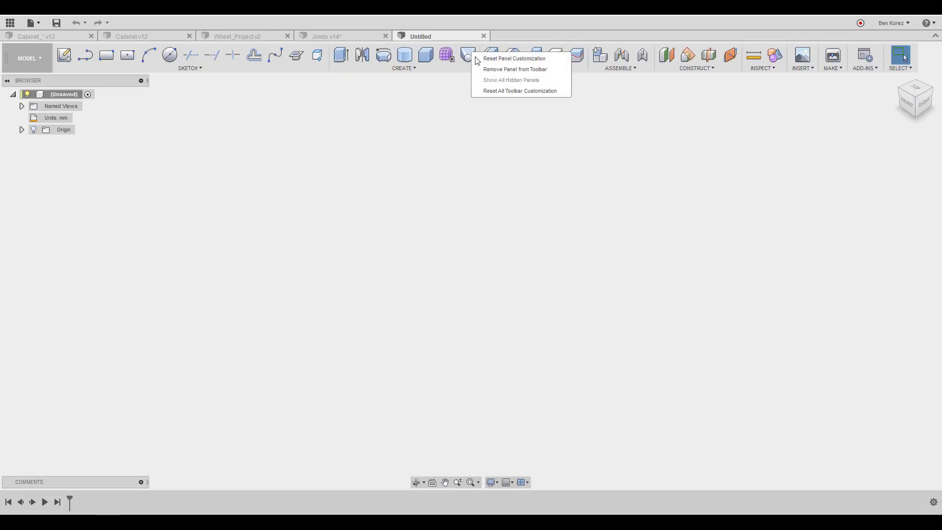
pyautogui.click(491, 69)
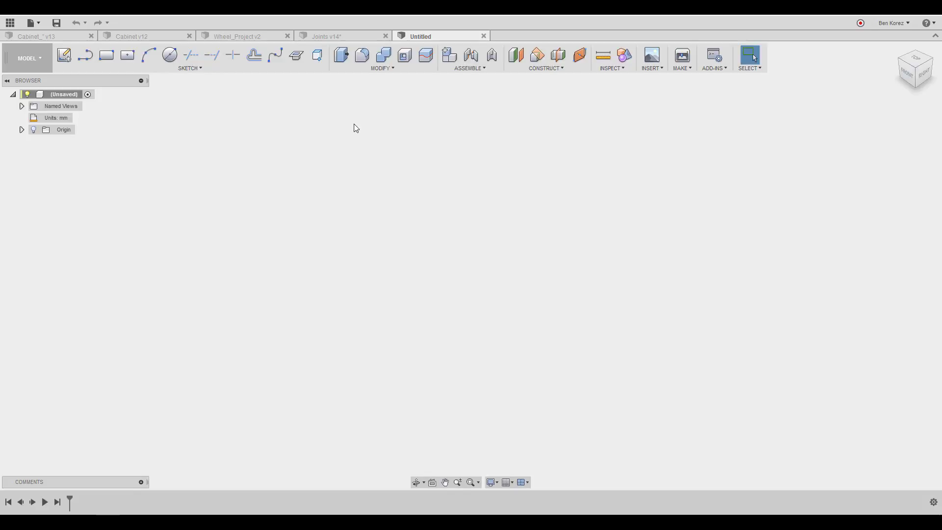
# - Bring up the Model Toolbox with its command search, dismiss it and look through the Modify commands
pyautogui.press('s')
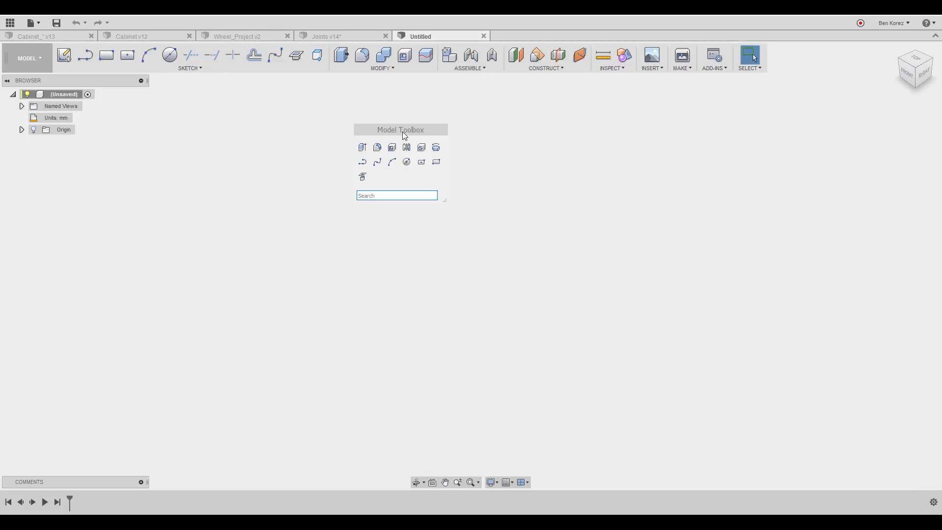
pyautogui.click(401, 194)
pyautogui.write('s')
pyautogui.press('Escape')
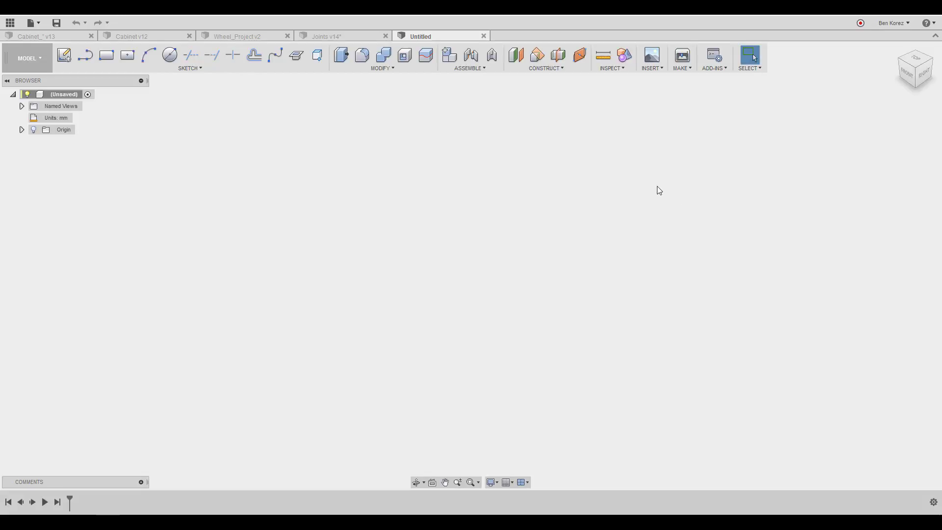
pyautogui.click(392, 68)
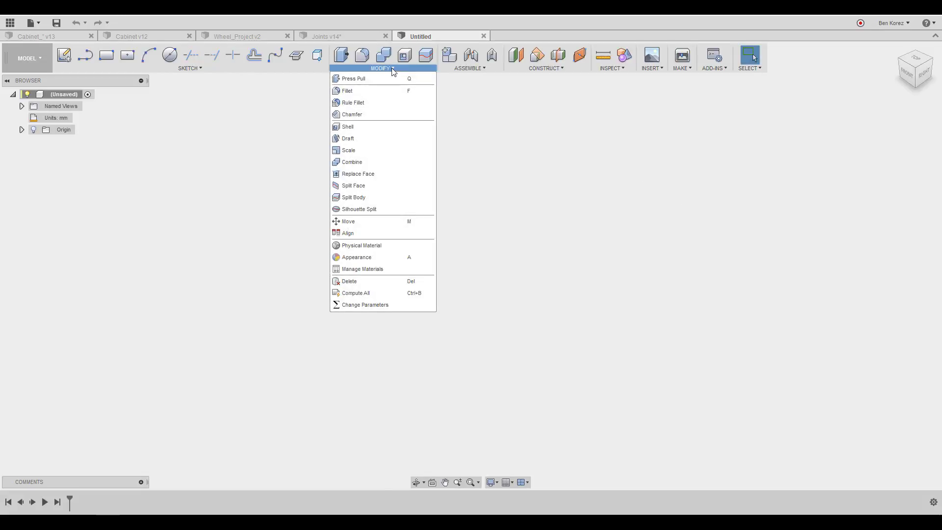
pyautogui.click(392, 68)
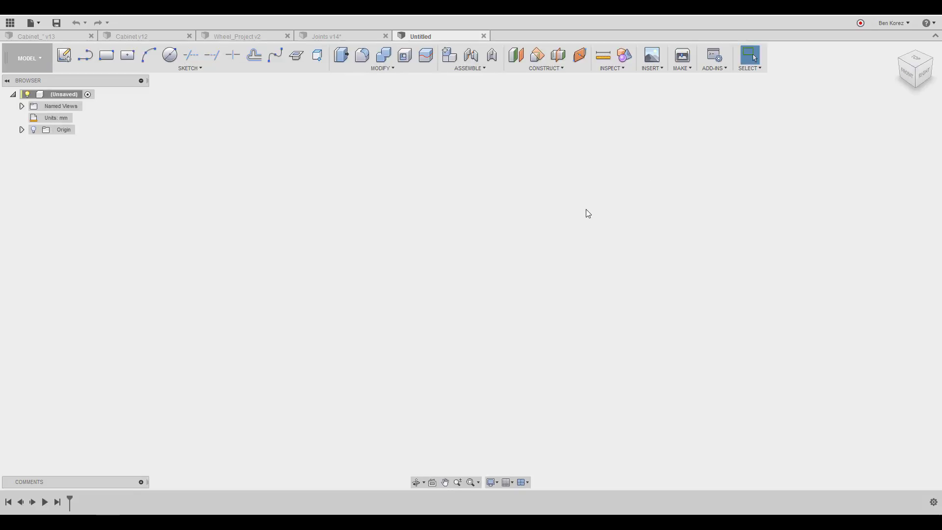
# - Search the Model Toolbox for "f", add the sketch Fillet as a shortcut between Spline and Arc, and close the toolbox
pyautogui.press('s')
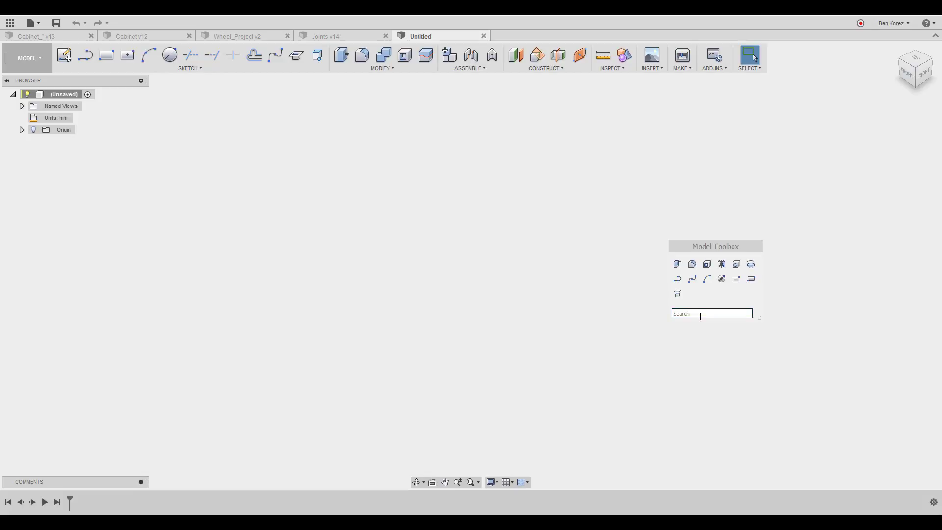
pyautogui.write('f')
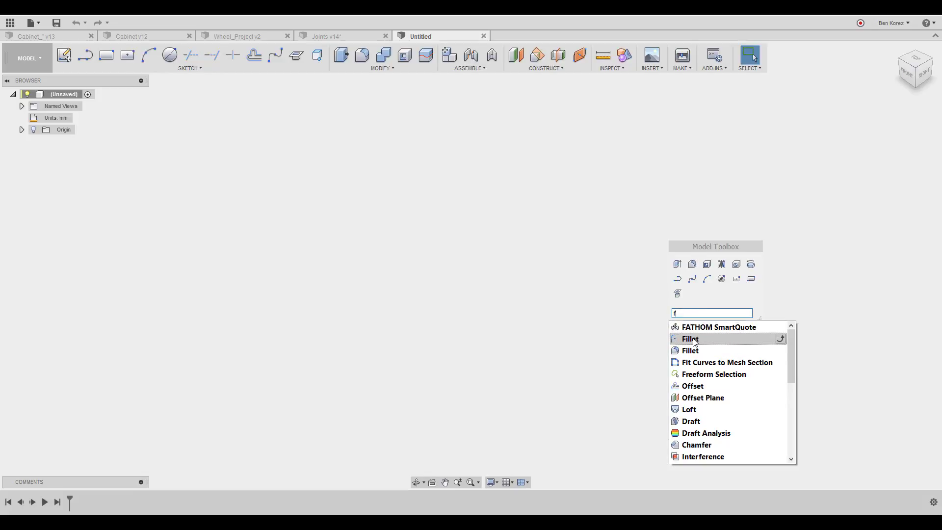
pyautogui.click(780, 339)
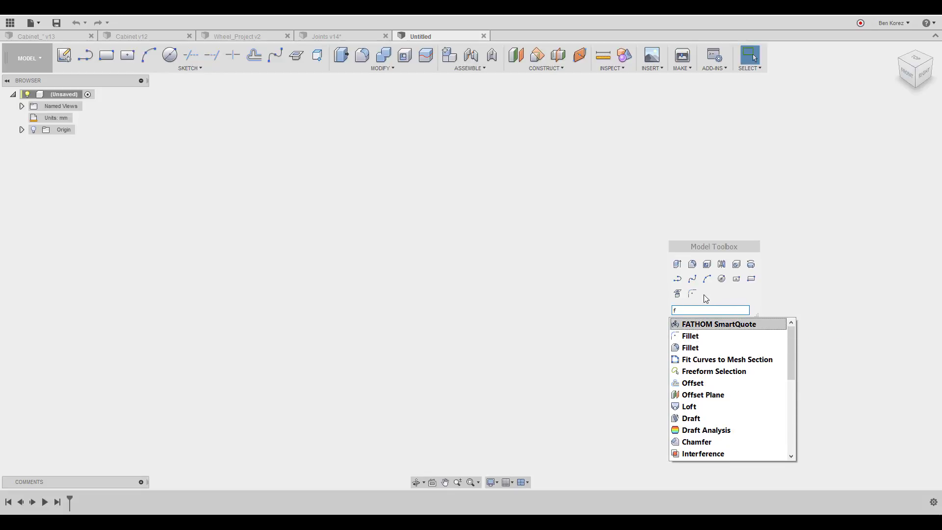
pyautogui.moveTo(693, 294); pyautogui.dragTo(721, 299)
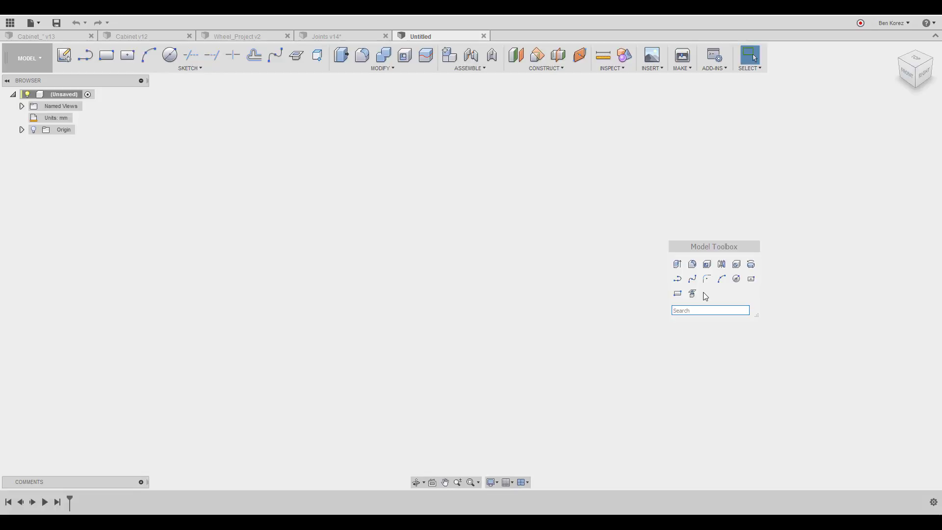
pyautogui.moveTo(716, 243); pyautogui.dragTo(661, 217)
pyautogui.press('Escape')
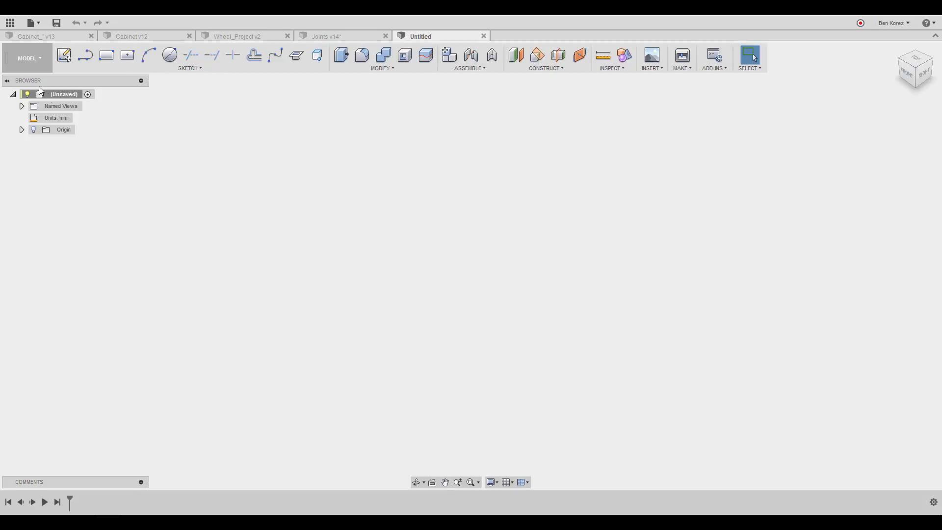
# - Create a new component under the unsaved root design and start a sketch on the front plane
pyautogui.rightClick(68, 97)
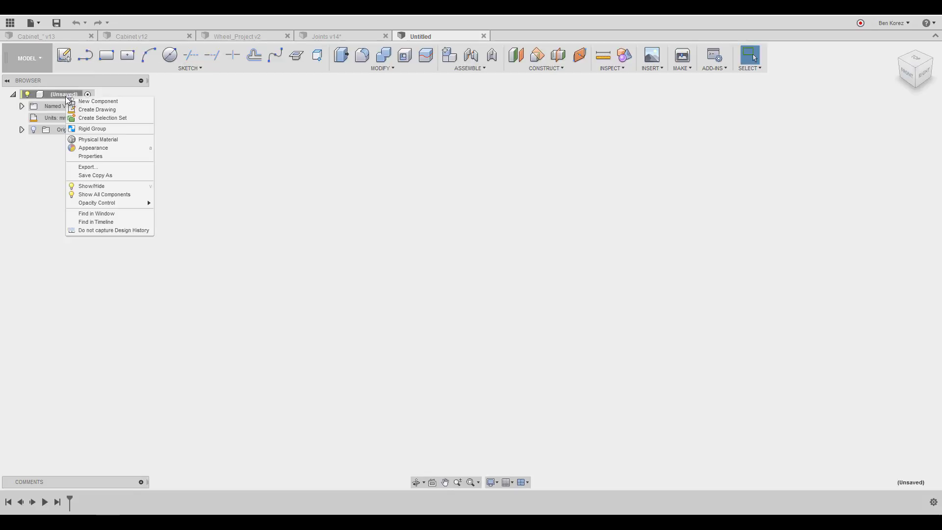
pyautogui.click(80, 100)
pyautogui.click(66, 56)
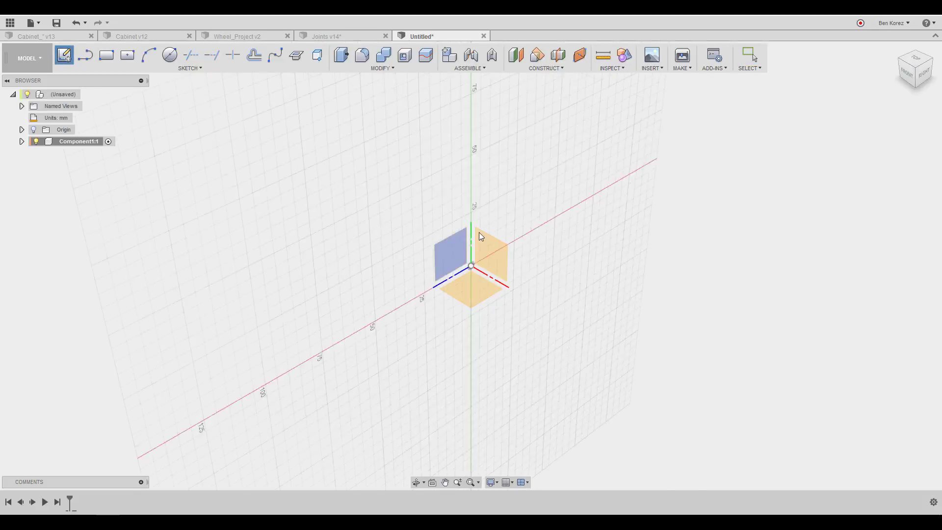
pyautogui.click(492, 262)
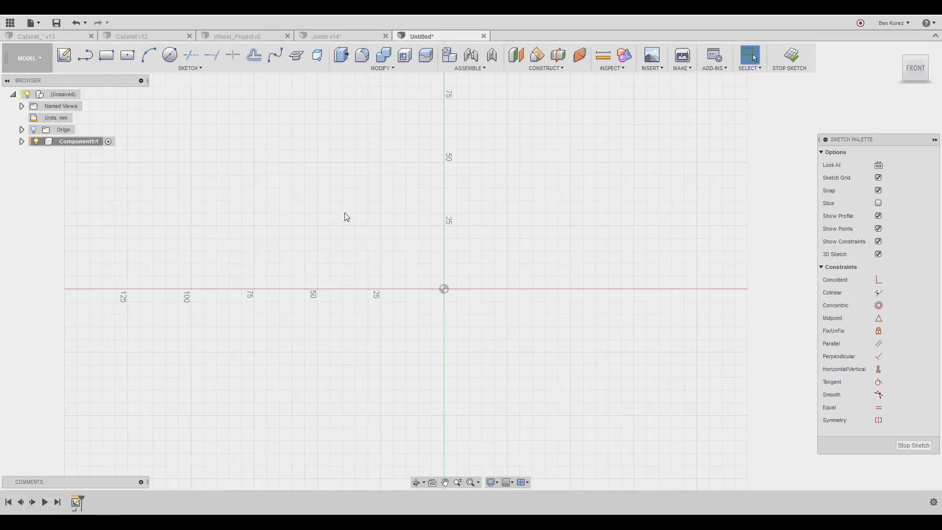
# - Sketch a two-point rectangle about 73 by 57 mm from the origin, and remove it from the sketch
pyautogui.click(111, 61)
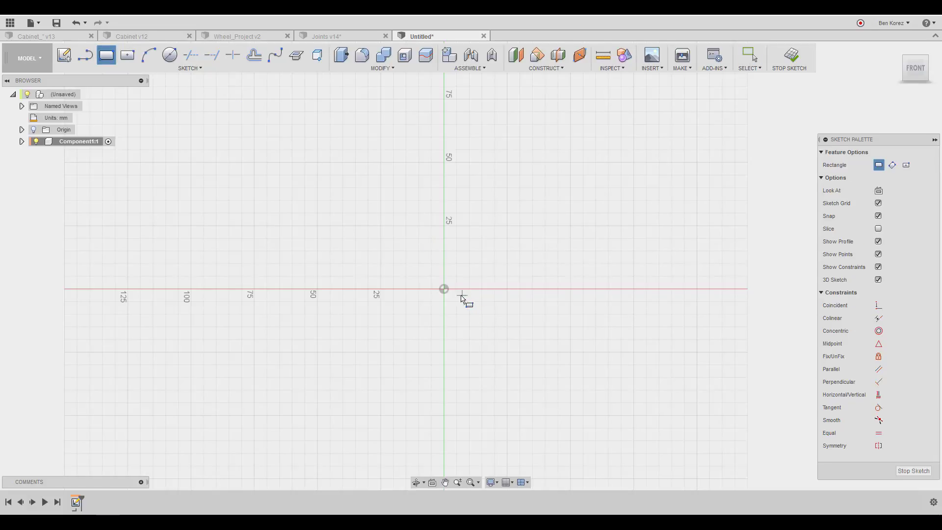
pyautogui.click(444, 288)
pyautogui.click(629, 144)
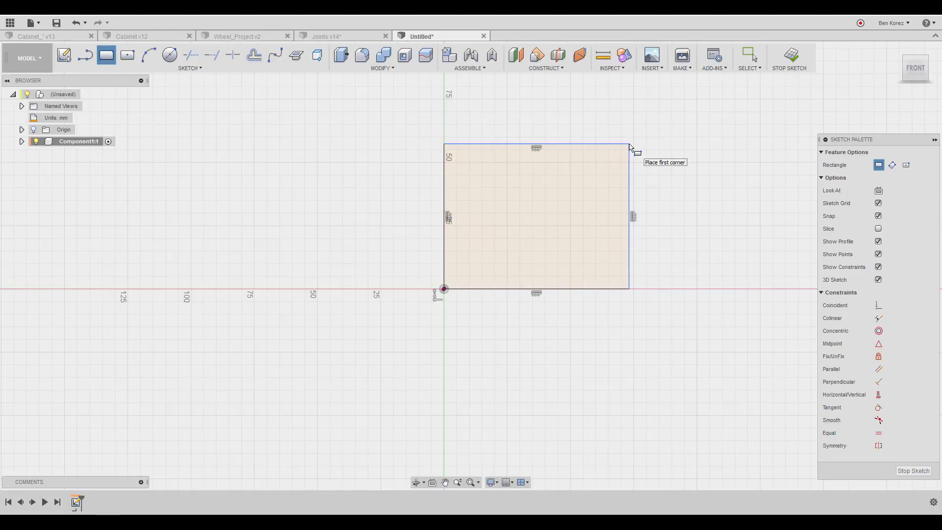
pyautogui.press('Escape')
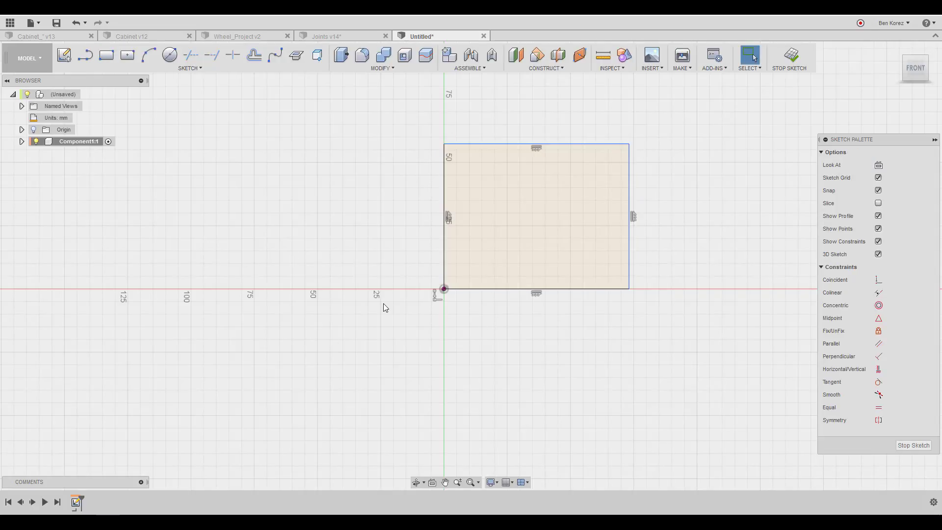
pyautogui.click(444, 289)
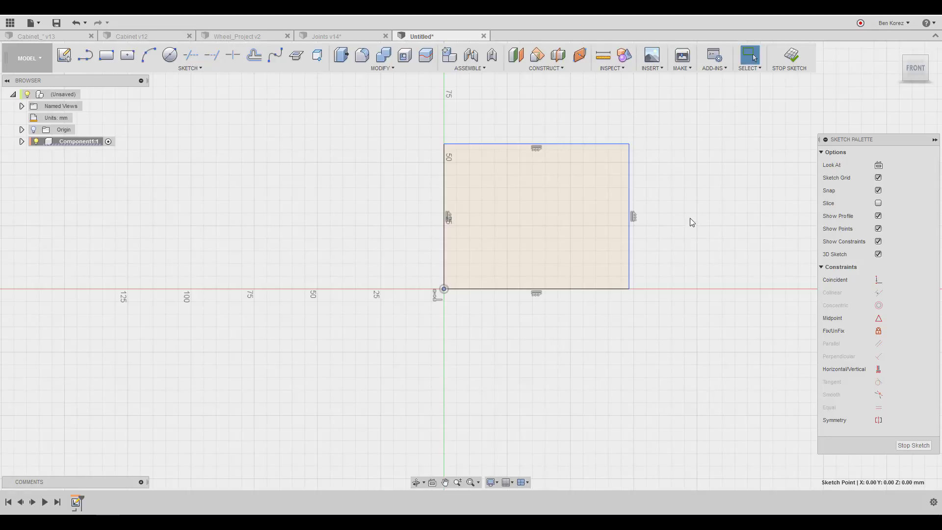
pyautogui.press('Delete')
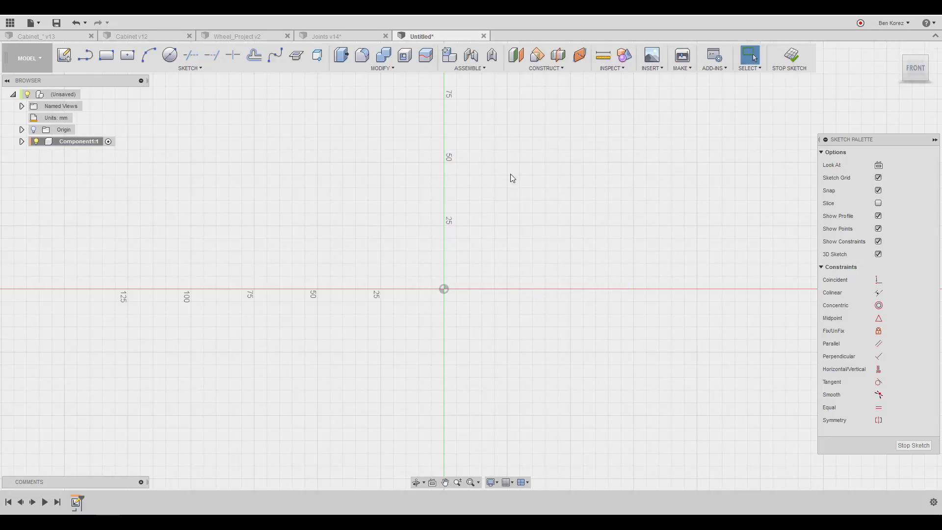
# - Sketch a center-diameter circle about 64 mm across, above and to the left of the origin, and finish the sketch
pyautogui.click(167, 55)
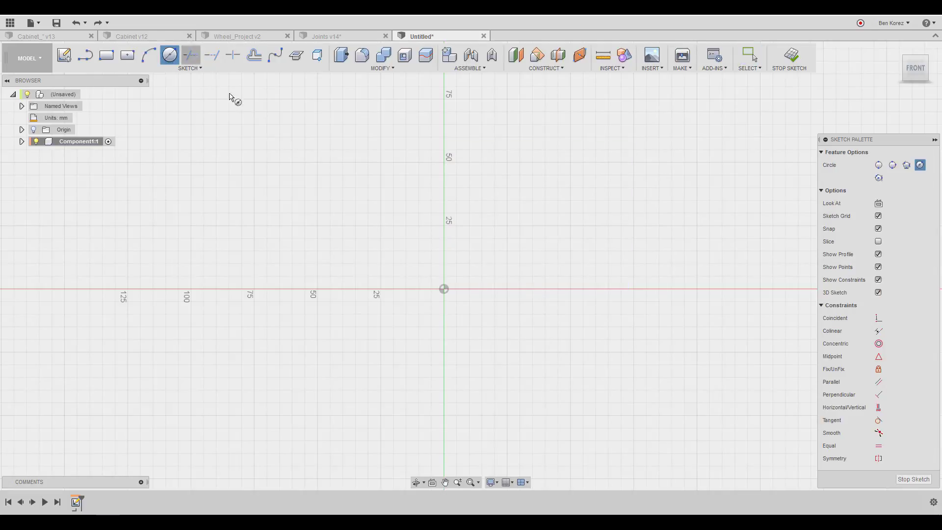
pyautogui.click(271, 132)
pyautogui.click(327, 197)
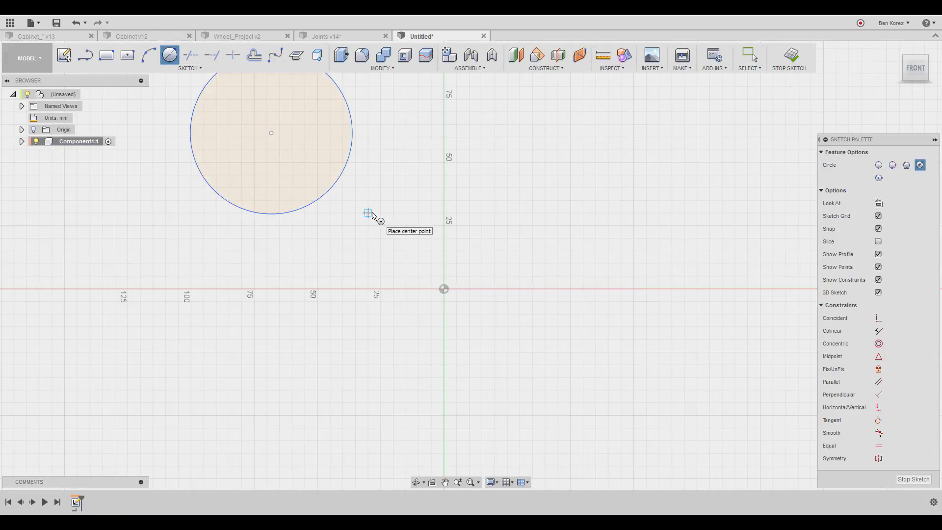
pyautogui.press('Escape')
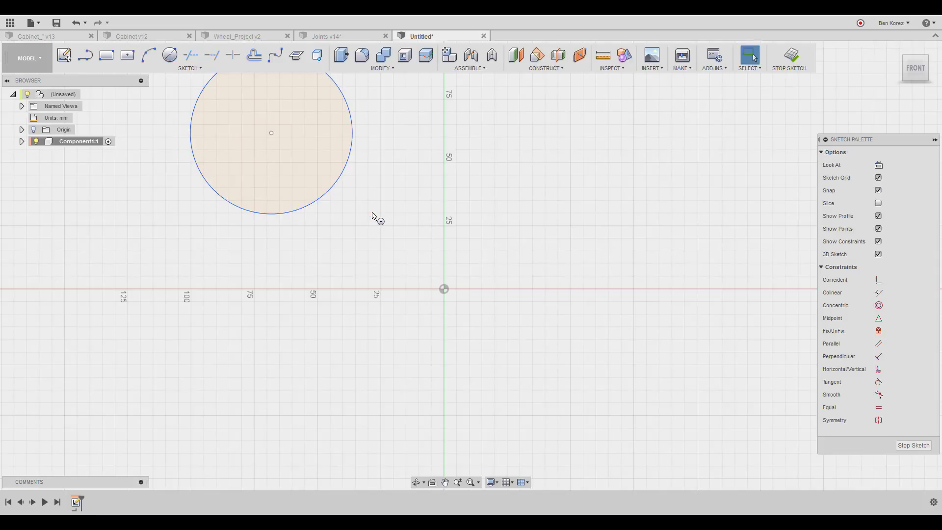
pyautogui.click(792, 58)
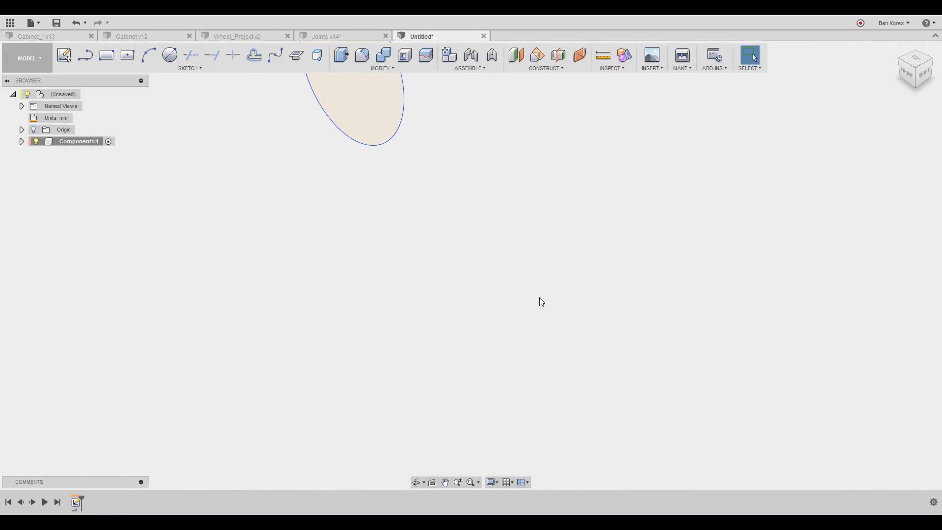
# - Extrude the circle profile 50 mm to one side as a new body
pyautogui.click(342, 54)
pyautogui.click(405, 117)
pyautogui.moveTo(386, 129); pyautogui.dragTo(294, 154)
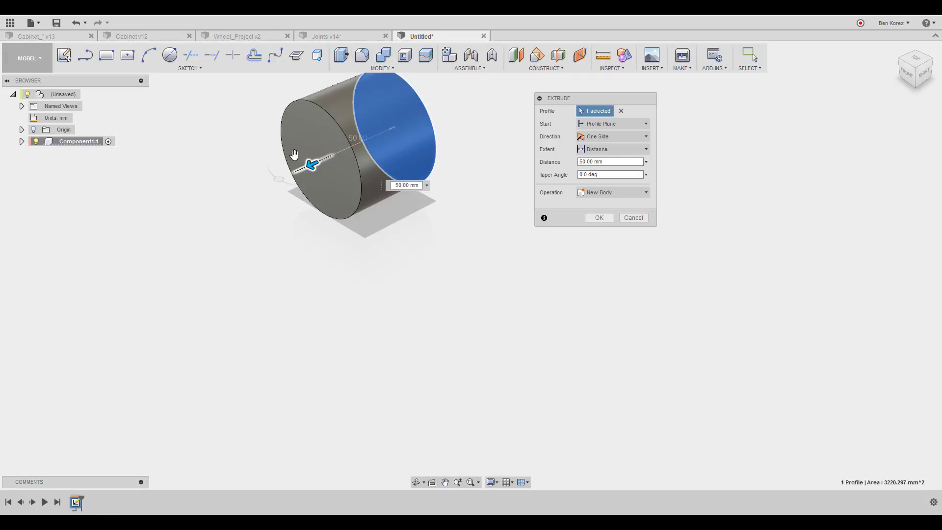
pyautogui.click(595, 218)
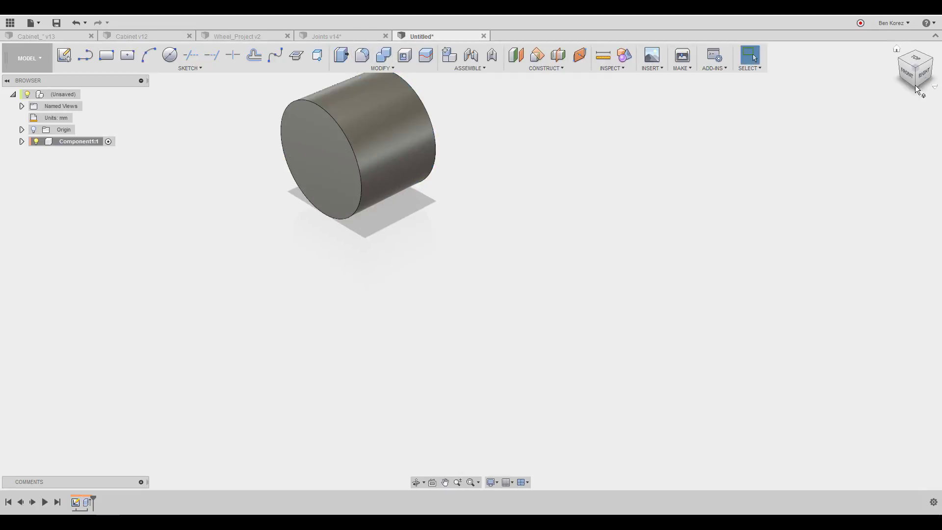
# - Orbit around the extruded cylinder and show the root design's origin planes and axes
pyautogui.moveTo(917, 89); pyautogui.dragTo(932, 76)
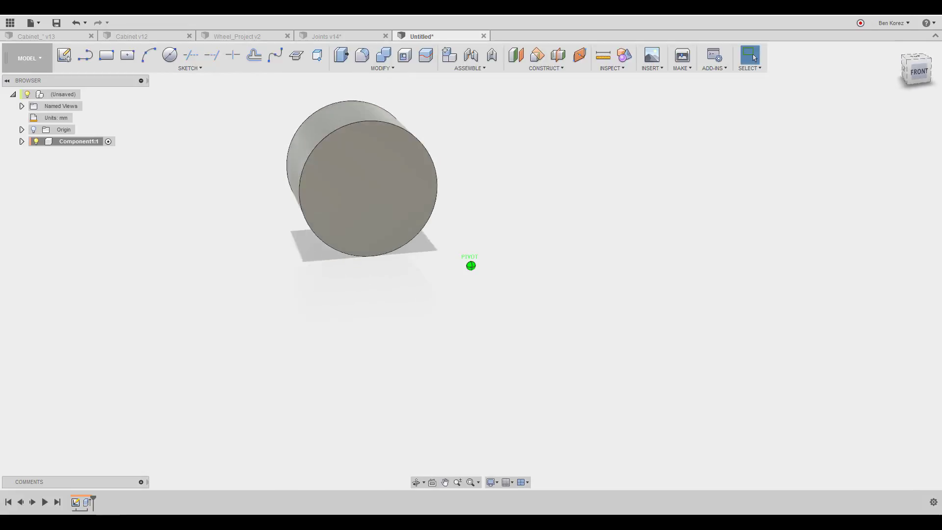
pyautogui.keyDown('shift'); pyautogui.moveTo(677, 147); pyautogui.dragTo(735, 105, button='middle'); pyautogui.keyUp('shift')
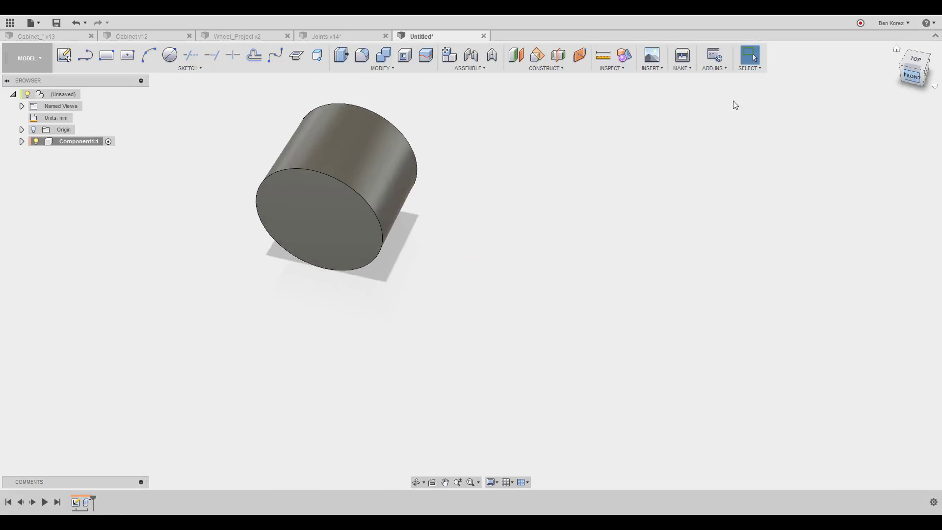
pyautogui.click(34, 130)
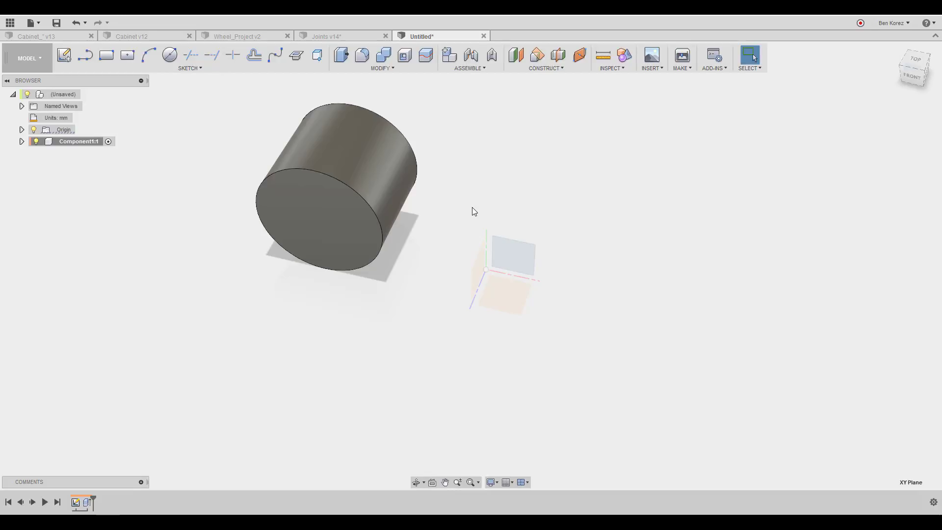
pyautogui.click(380, 68)
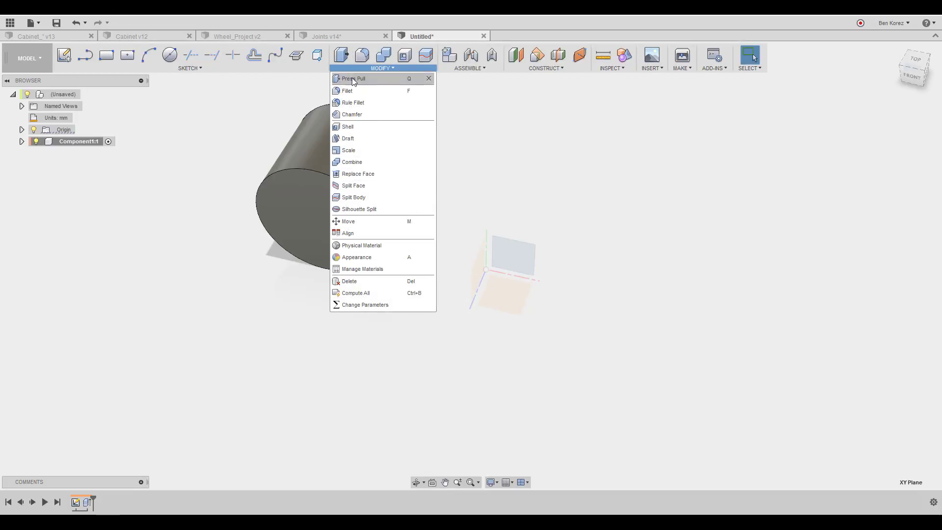
pyautogui.moveTo(289, 71)
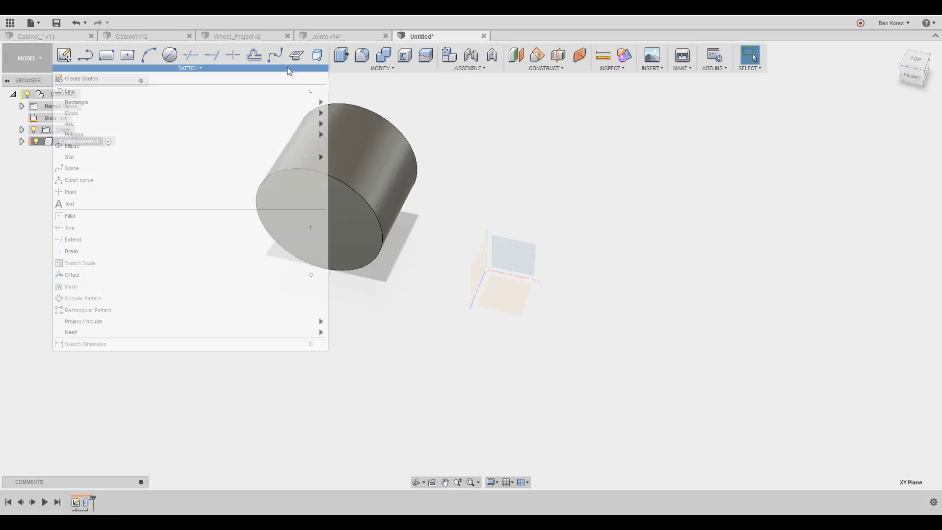
pyautogui.moveTo(401, 71)
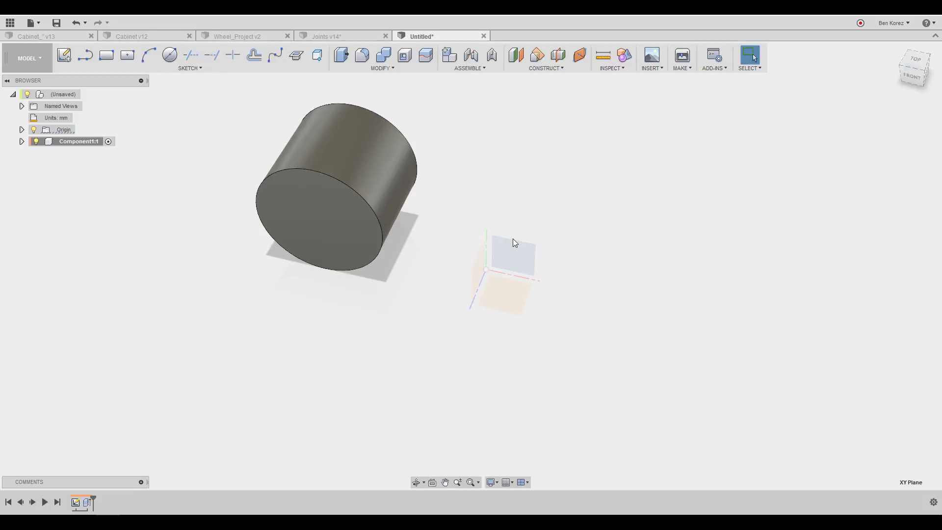
# - Undo the extrusion, the front-plane sketch and the creation of the component
pyautogui.click(77, 23)
pyautogui.click(77, 23)
pyautogui.click(78, 23)
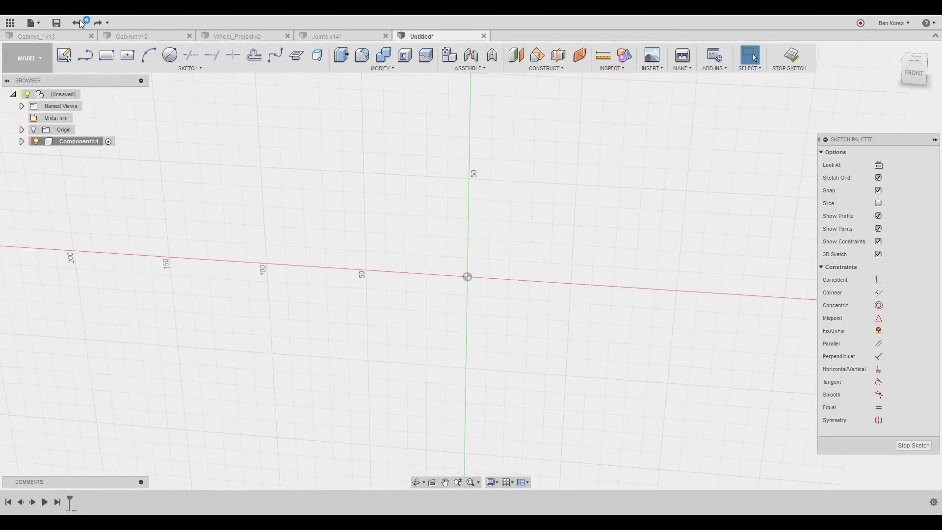
pyautogui.click(79, 22)
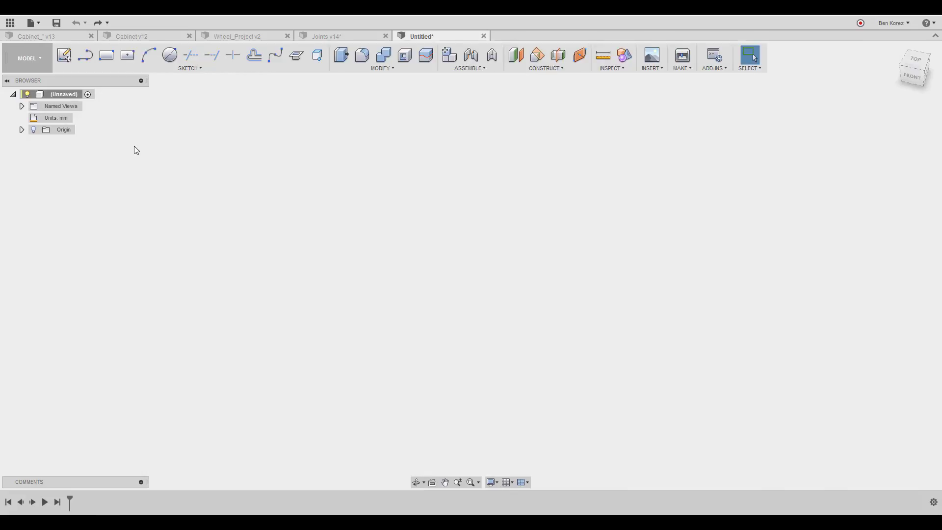
# - Create a new component under the unsaved root design, and expand and collapse its browser entry
pyautogui.rightClick(57, 96)
pyautogui.click(73, 102)
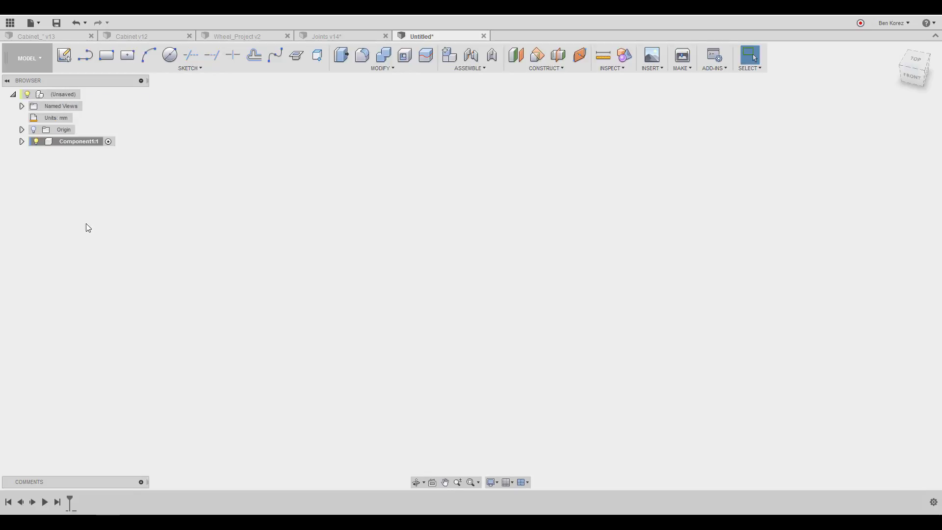
pyautogui.click(109, 142)
pyautogui.click(67, 142)
pyautogui.click(22, 141)
pyautogui.click(21, 141)
# - Switch to the Joints v14 design, activate the Base component and expand it to select its Sketches folder
pyautogui.click(343, 36)
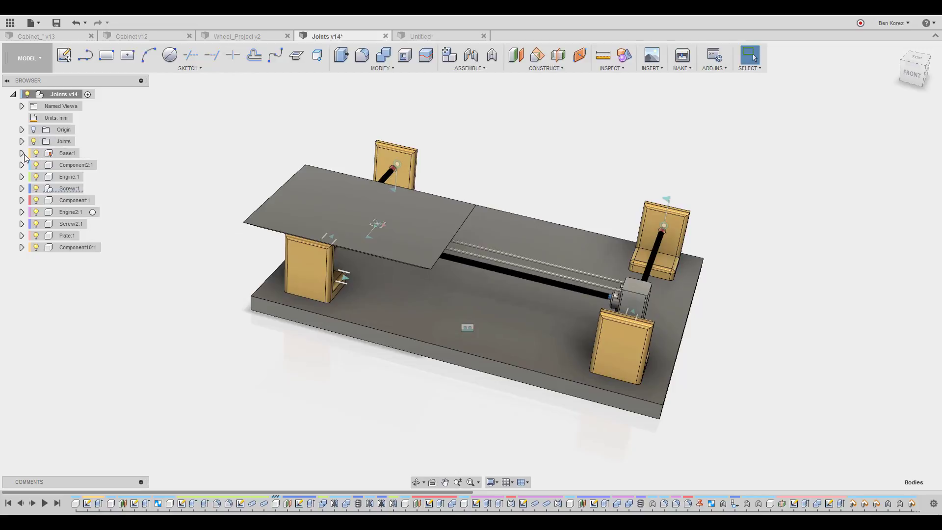
pyautogui.click(72, 153)
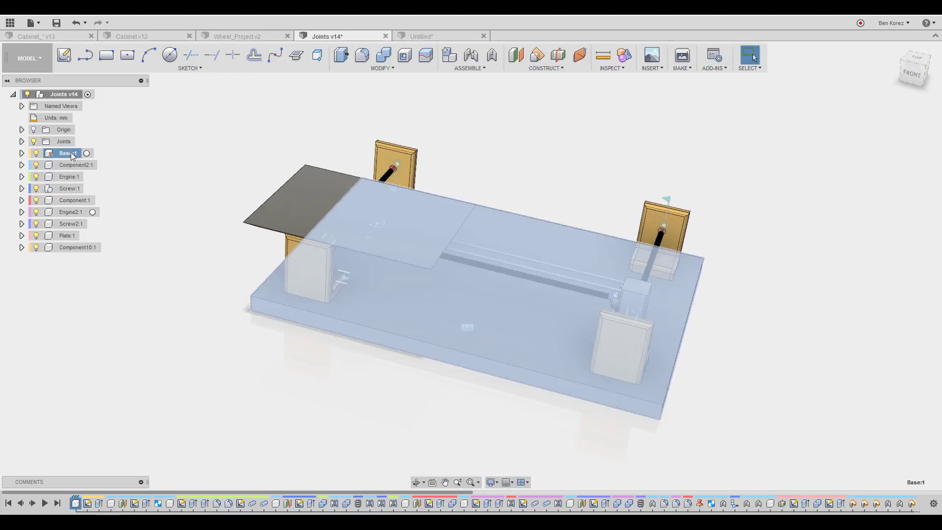
pyautogui.click(87, 153)
pyautogui.click(22, 154)
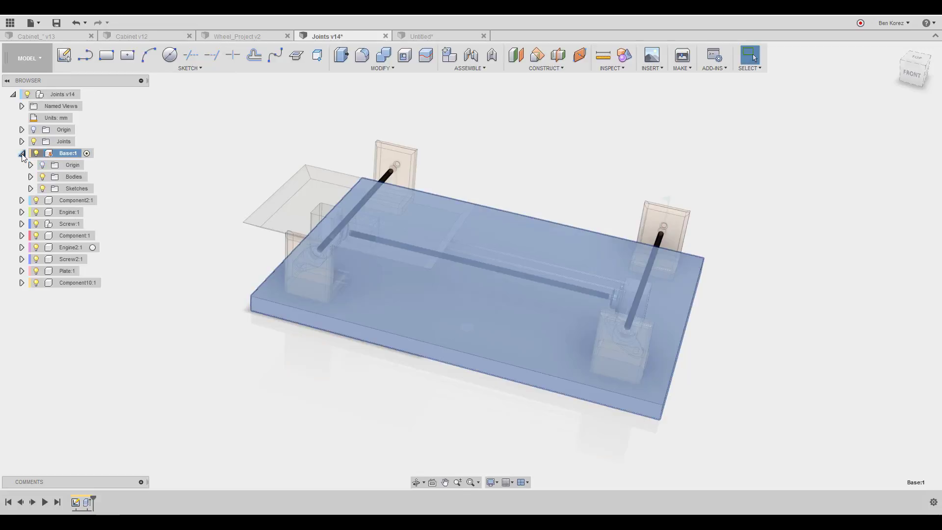
pyautogui.click(81, 189)
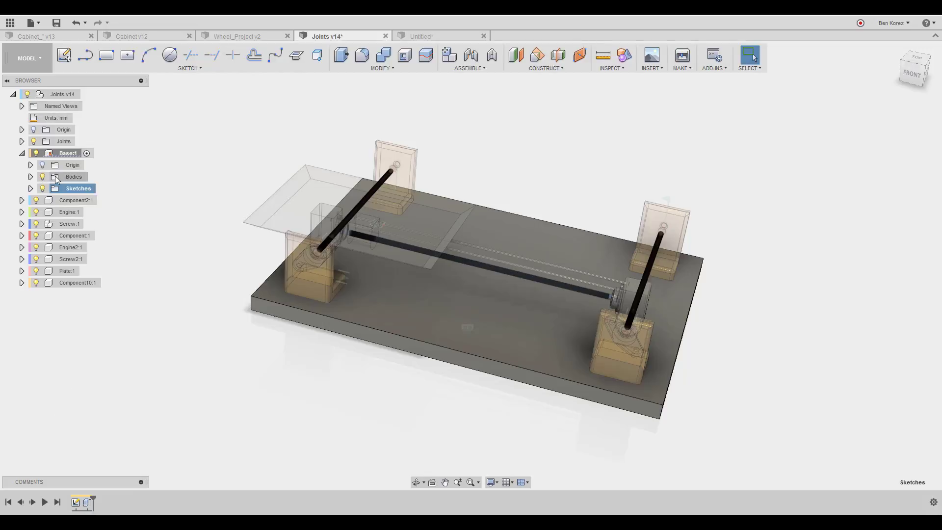
pyautogui.doubleClick(72, 155)
pyautogui.doubleClick(75, 93)
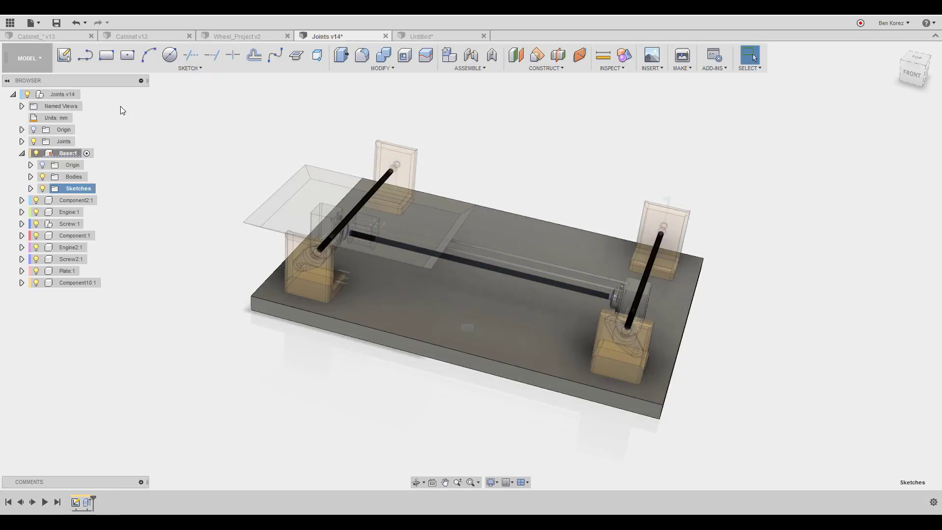